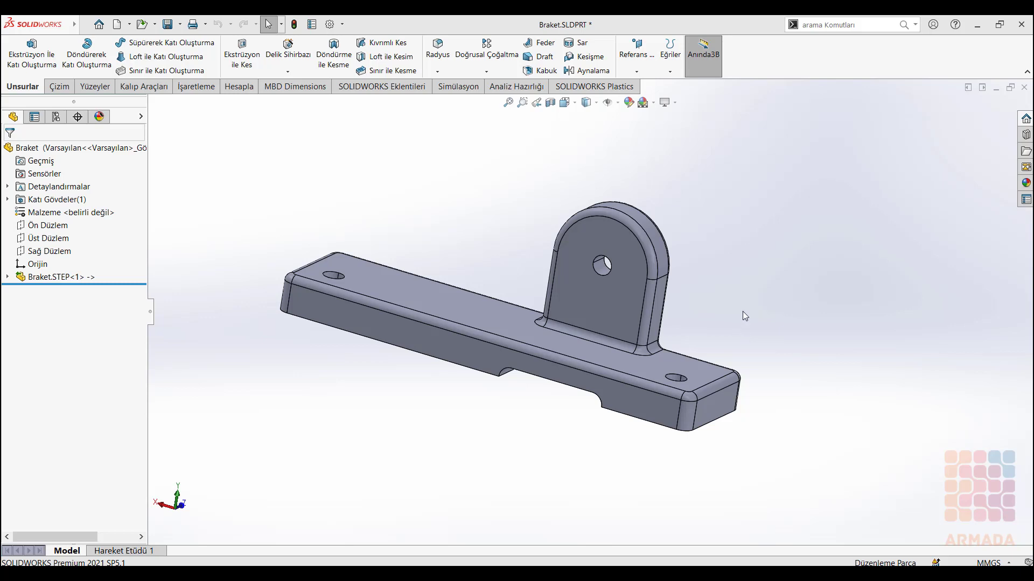
# Add a new Static study for the bracket and name it 'İzo Kırpma'
pyautogui.moveTo(333, 423)
pyautogui.mouseDown(button='middle')
pyautogui.moveTo(449, 373)
pyautogui.moveTo(521, 446)
pyautogui.moveTo(503, 388)
pyautogui.moveTo(420, 453)
pyautogui.moveTo(401, 434)
pyautogui.moveTo(431, 431)
pyautogui.mouseUp(button='middle')
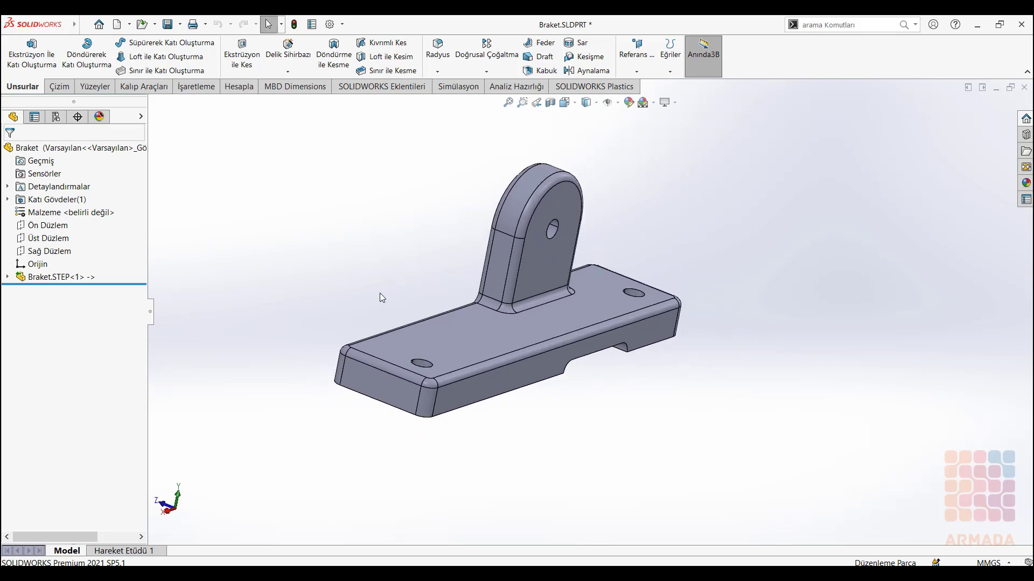
pyautogui.click(457, 88)
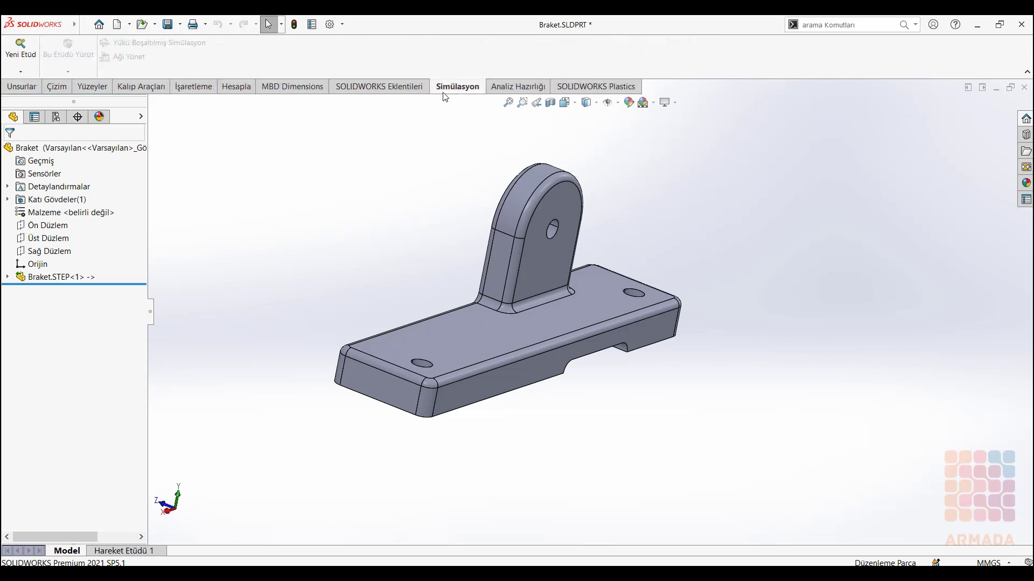
pyautogui.click(21, 47)
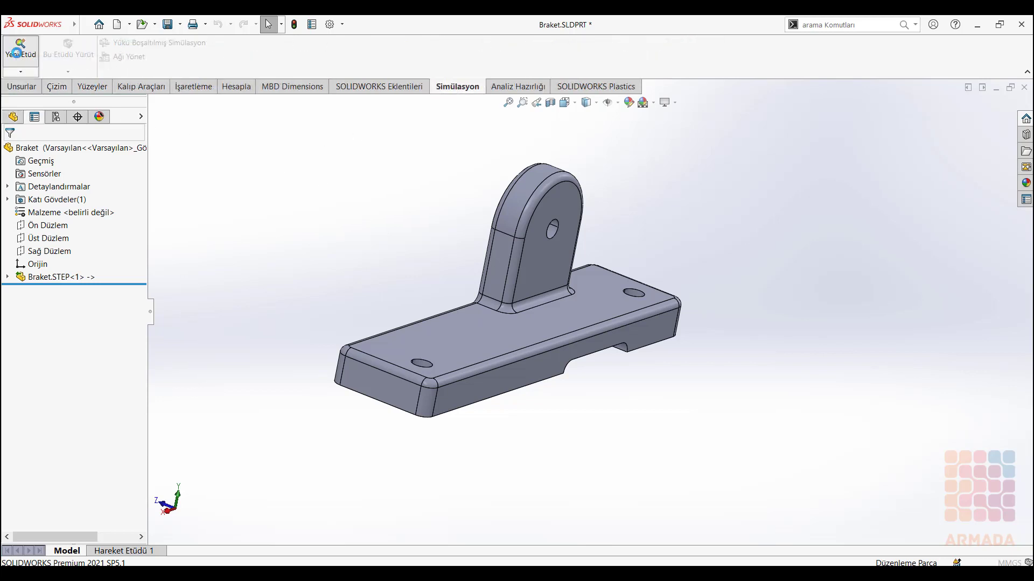
pyautogui.click(14, 288)
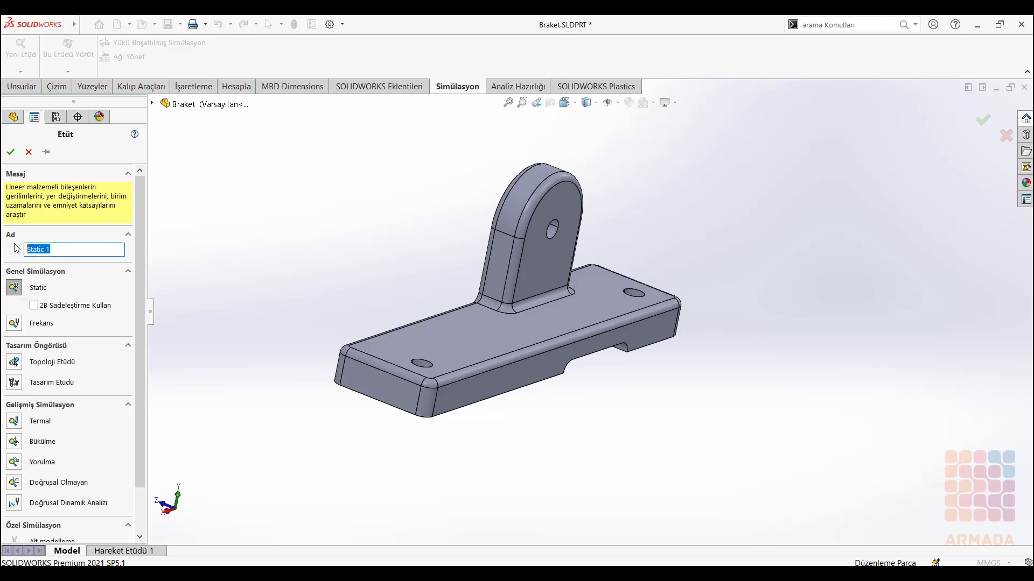
pyautogui.press('BackSpace')
pyautogui.click(15, 155)
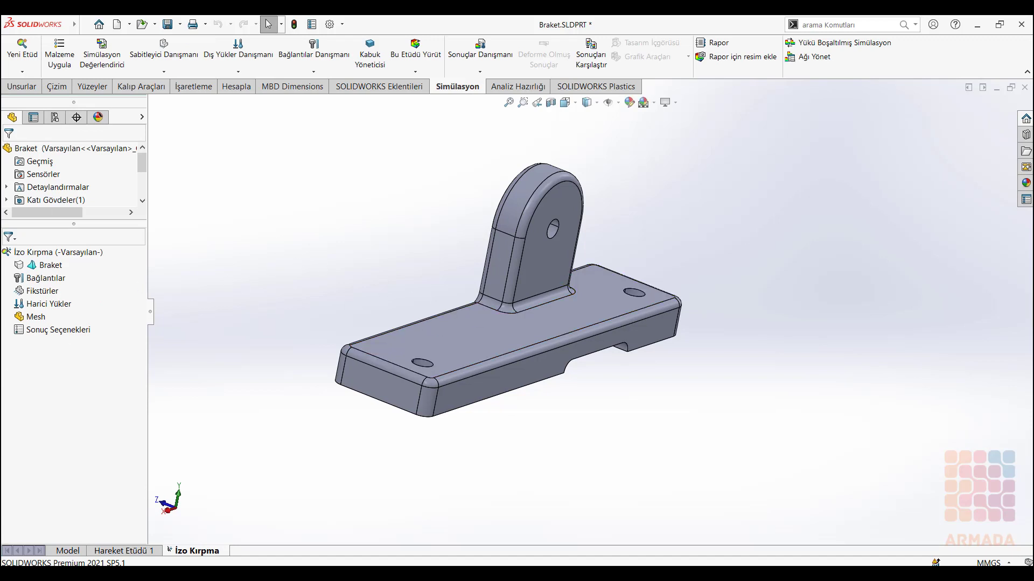
# Apply AISI 304 steel from the material library to the Braket part
pyautogui.rightClick(45, 268)
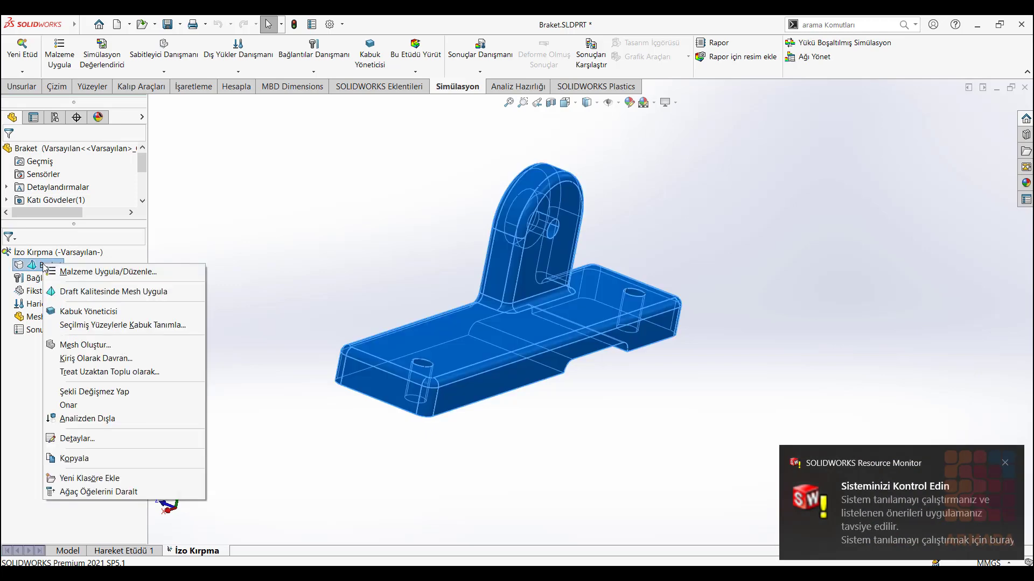
pyautogui.press('Escape')
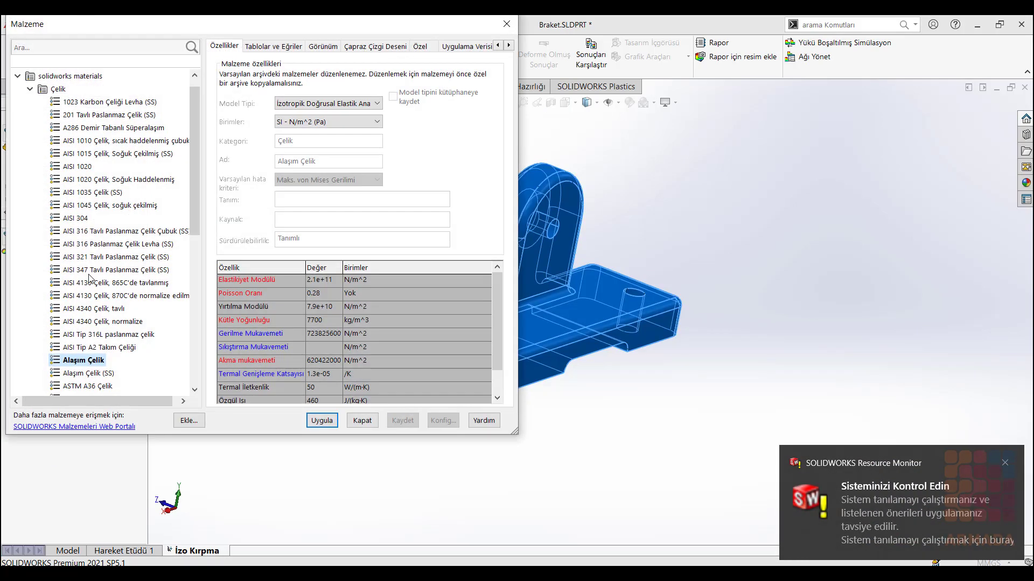
pyautogui.click(97, 219)
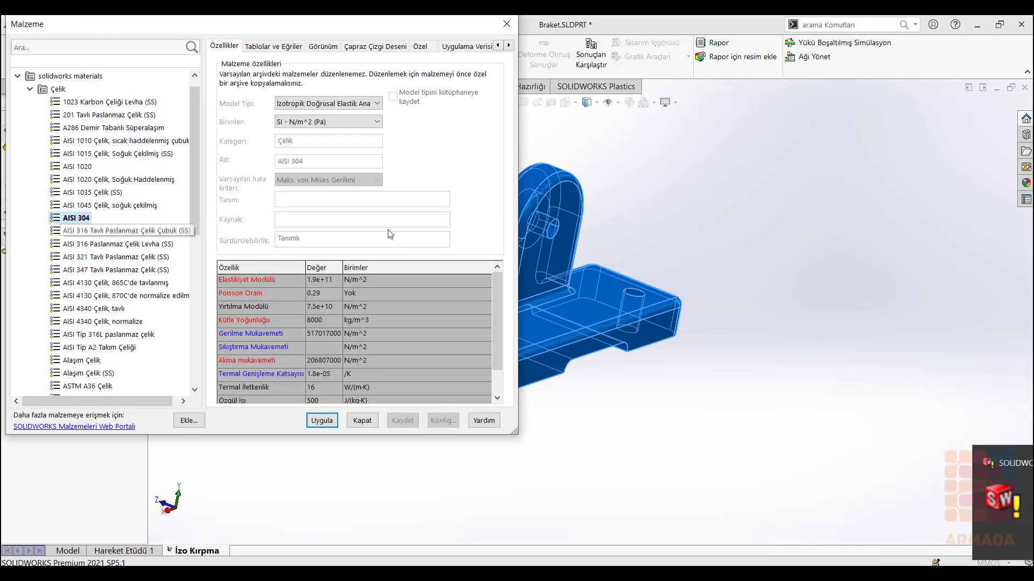
pyautogui.click(322, 420)
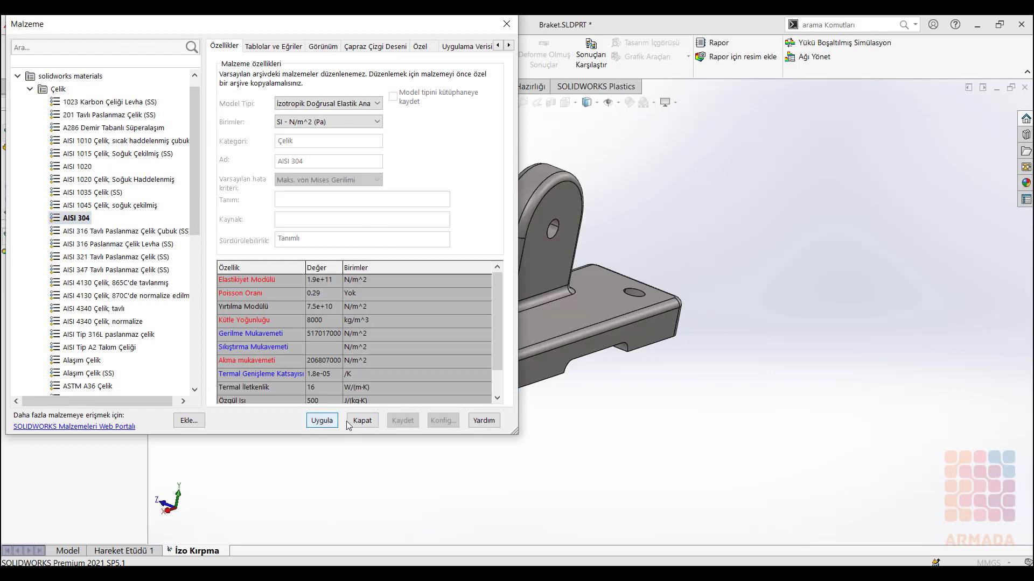
pyautogui.click(363, 421)
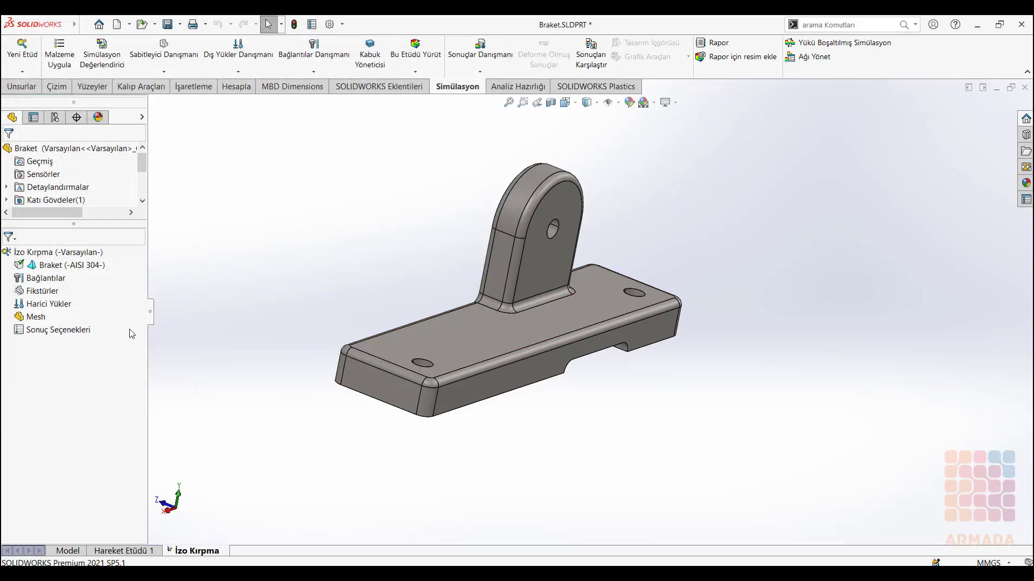
# Start a Fixed Geometry fixture and select the first two mounting-hole faces
pyautogui.rightClick(35, 291)
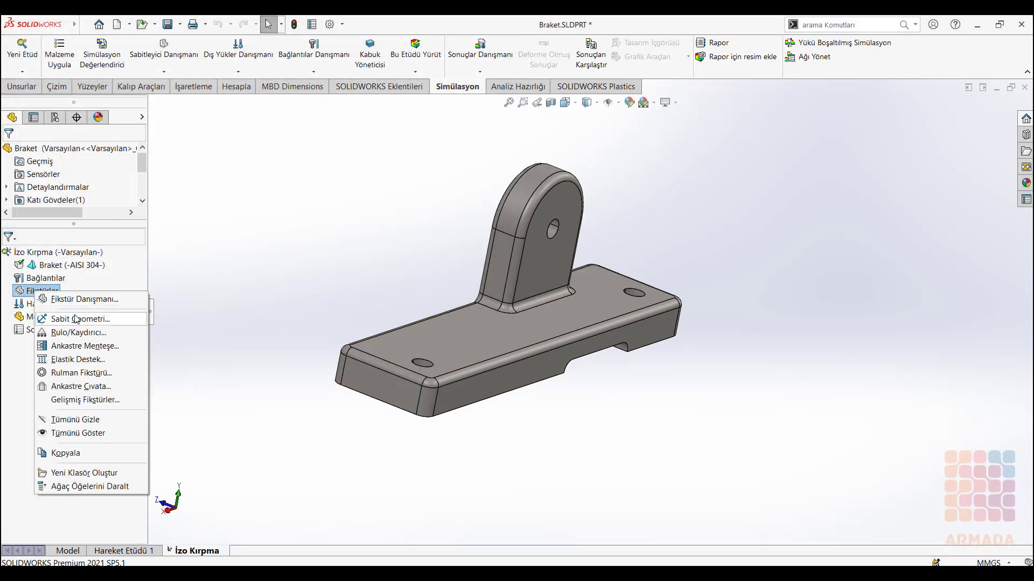
pyautogui.click(103, 319)
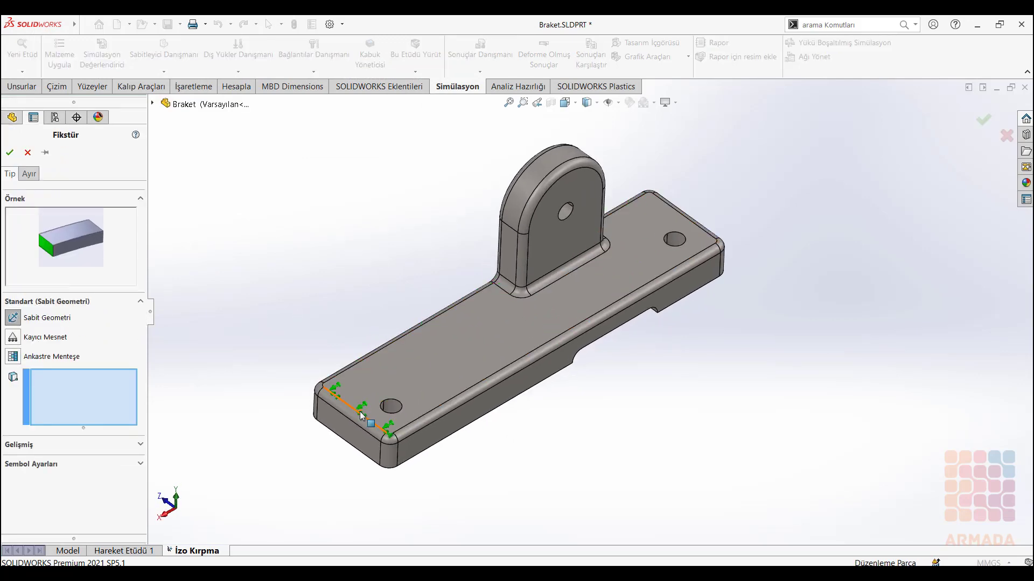
pyautogui.scroll(-5, 557, 350)
pyautogui.click(557, 350)
pyautogui.moveTo(557, 350); pyautogui.dragTo(543, 365, button='middle')
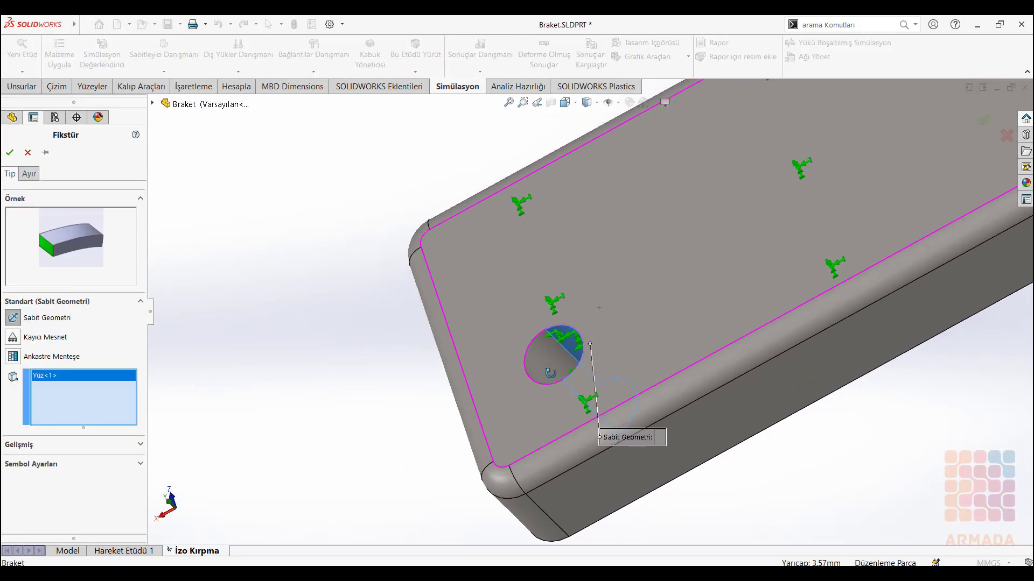
pyautogui.click(544, 365)
# Add the remaining base-hole faces and confirm the Sabitlenmiş-1 fixture
pyautogui.scroll(5, 543, 365)
pyautogui.scroll(-5, 753, 205)
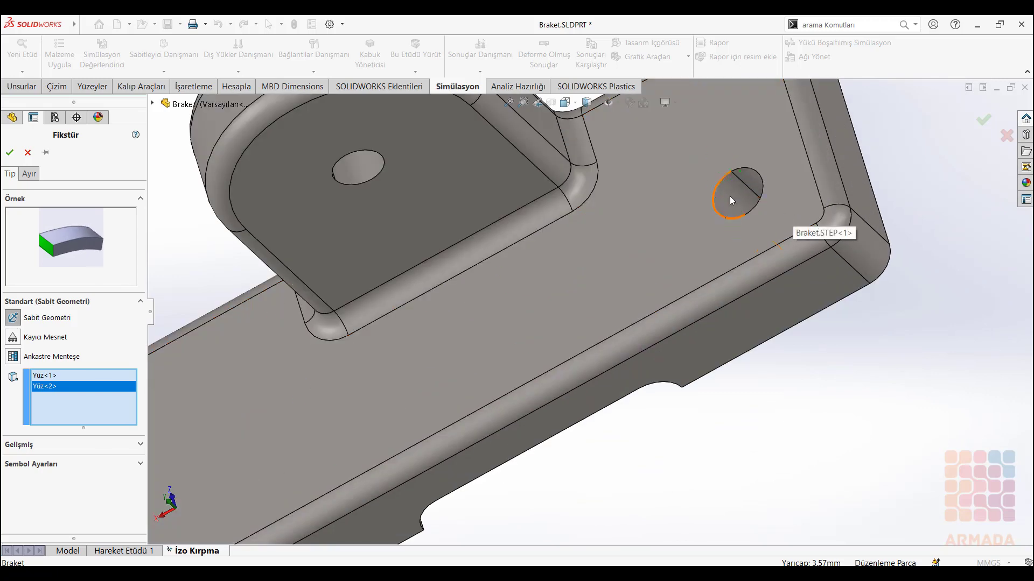
pyautogui.scroll(-2, 732, 199)
pyautogui.click(681, 238)
pyautogui.moveTo(680, 237); pyautogui.dragTo(646, 245, button='middle')
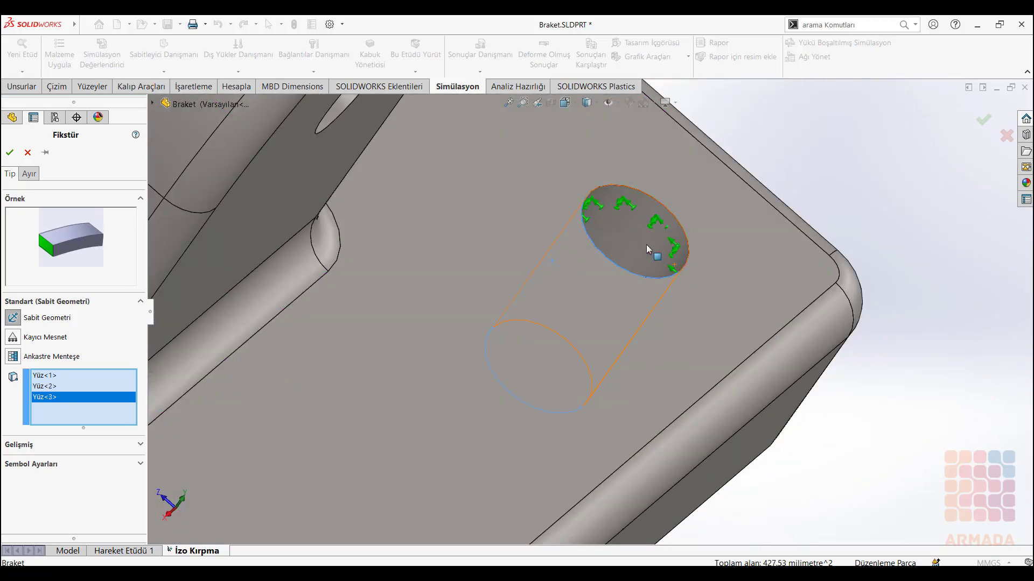
pyautogui.click(628, 225)
pyautogui.scroll(5, 626, 222)
pyautogui.scroll(3, 485, 355)
pyautogui.moveTo(486, 355)
pyautogui.mouseDown(button='middle')
pyautogui.moveTo(472, 275)
pyautogui.moveTo(439, 333)
pyautogui.moveTo(409, 331)
pyautogui.mouseUp(button='middle')
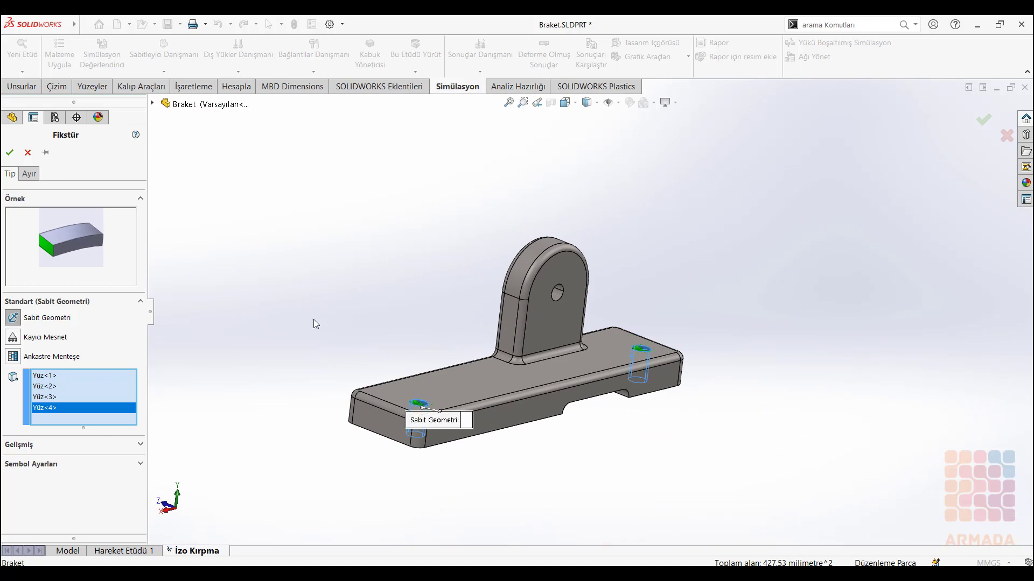
pyautogui.click(9, 154)
# Apply a 500 N normal force, Kuvvet-1, to the upright lug's hole face
pyautogui.rightClick(41, 321)
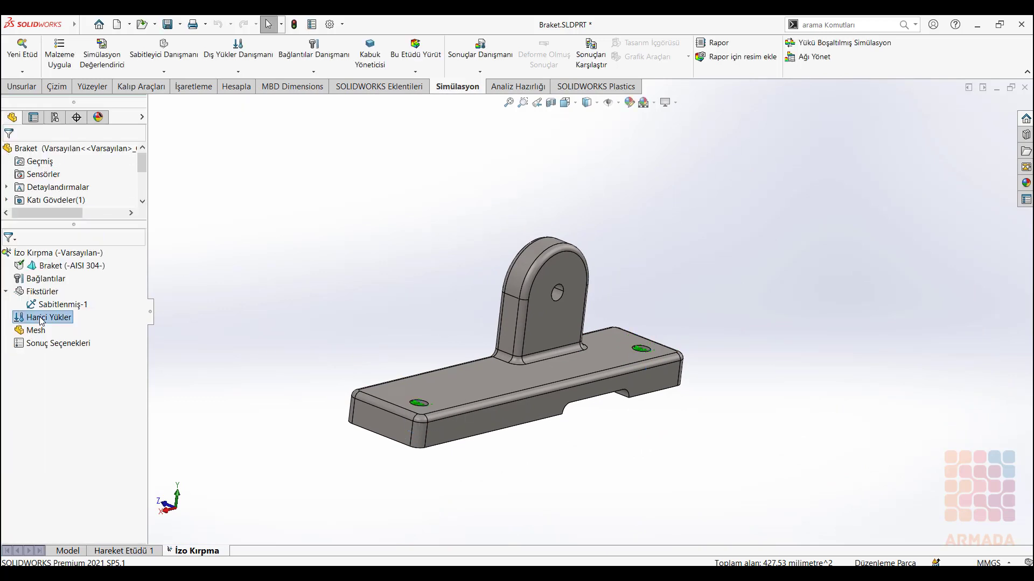
pyautogui.click(73, 61)
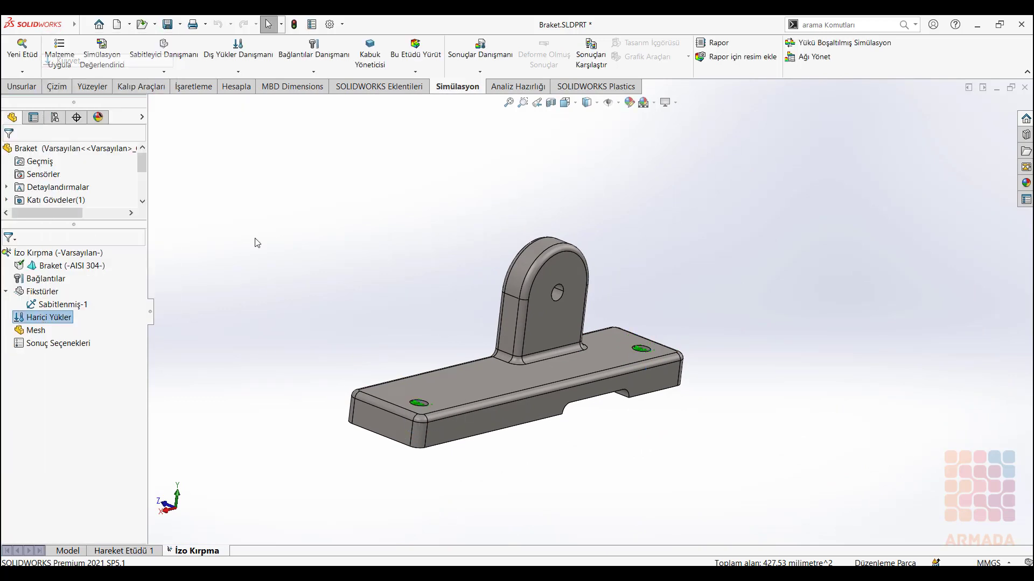
pyautogui.moveTo(473, 405)
pyautogui.mouseDown(button='middle')
pyautogui.moveTo(576, 399)
pyautogui.moveTo(515, 288)
pyautogui.mouseUp(button='middle')
pyautogui.scroll(-5, 514, 289)
pyautogui.scroll(-3, 532, 300)
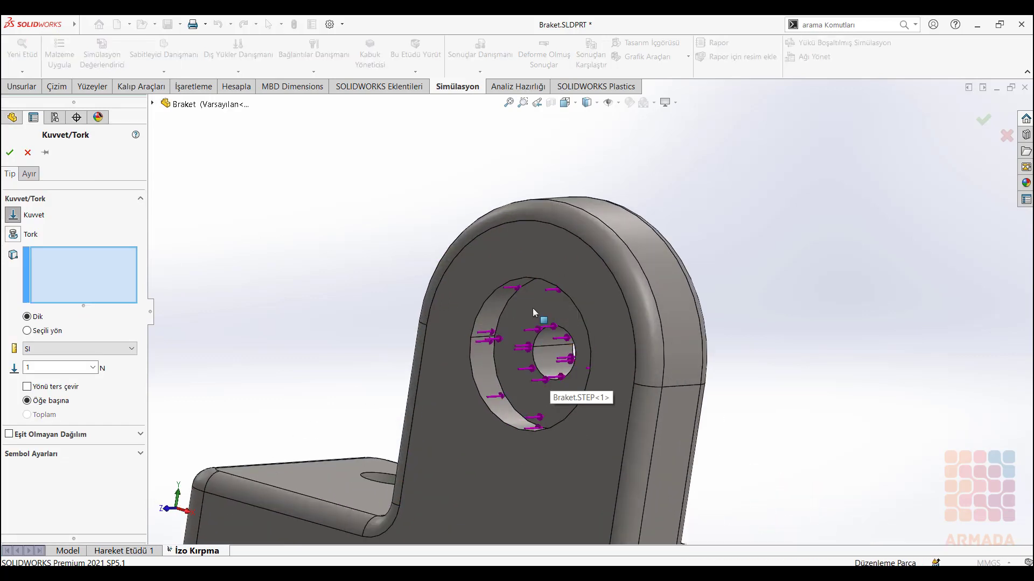
pyautogui.click(532, 308)
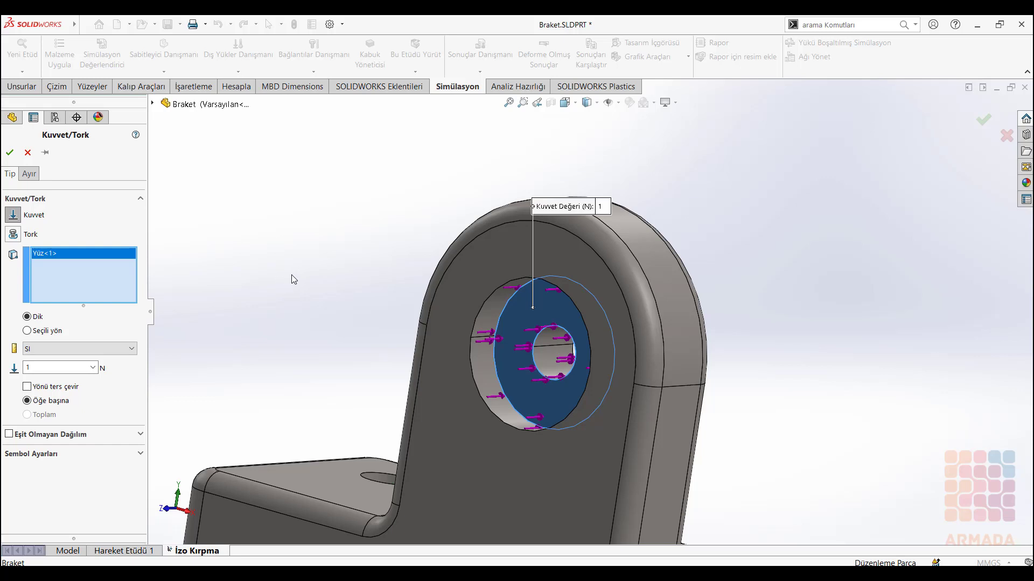
pyautogui.doubleClick(48, 368)
pyautogui.write('500')
pyautogui.click(9, 152)
pyautogui.scroll(3, 479, 351)
pyautogui.scroll(3, 586, 439)
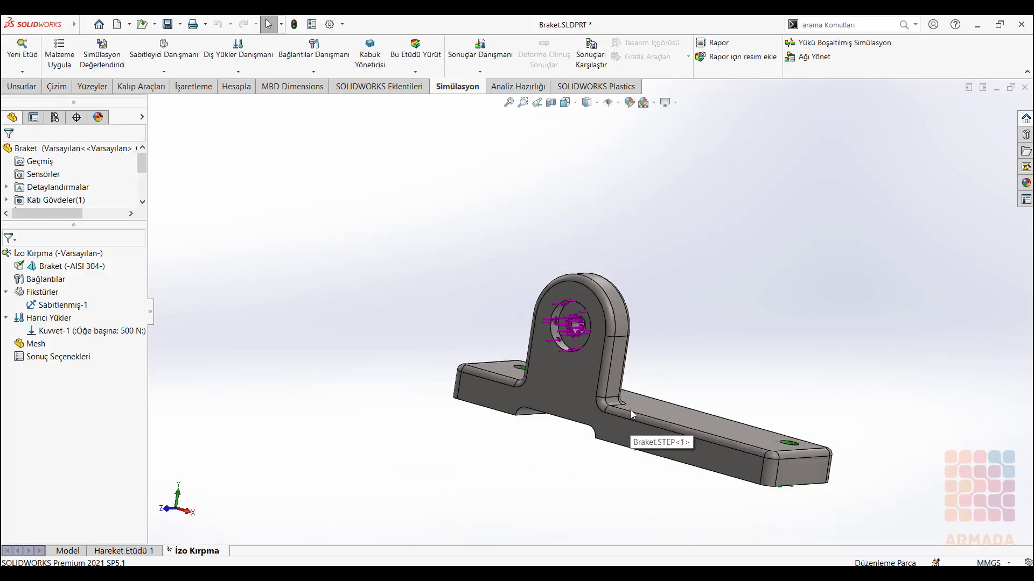
pyautogui.moveTo(586, 439)
pyautogui.mouseDown(button='middle')
pyautogui.moveTo(527, 351)
pyautogui.moveTo(499, 408)
pyautogui.mouseUp(button='middle')
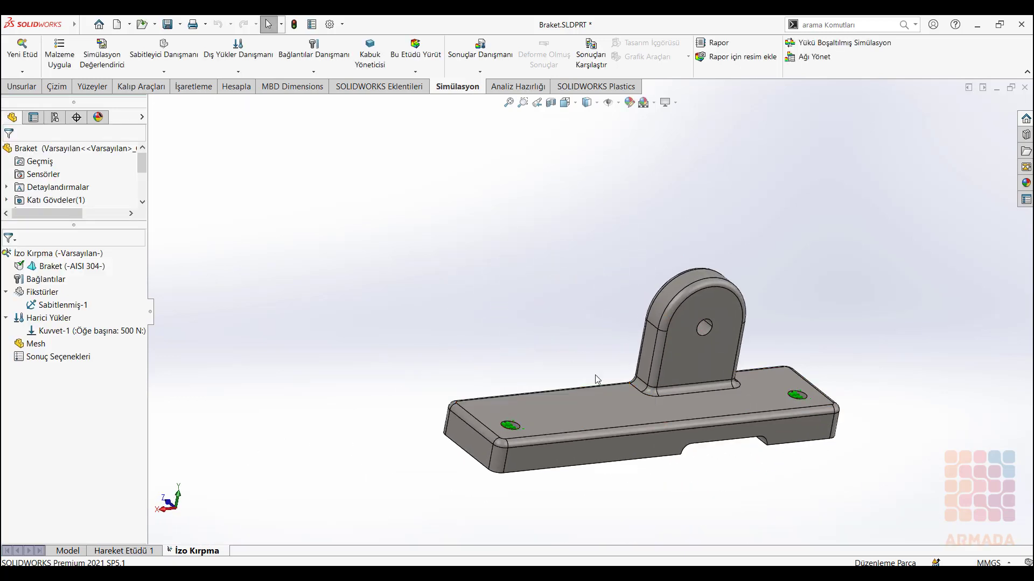
pyautogui.moveTo(573, 408)
pyautogui.mouseDown(button='middle')
pyautogui.moveTo(598, 397)
pyautogui.moveTo(576, 463)
pyautogui.moveTo(537, 460)
pyautogui.mouseUp(button='middle')
pyautogui.scroll(-5, 537, 460)
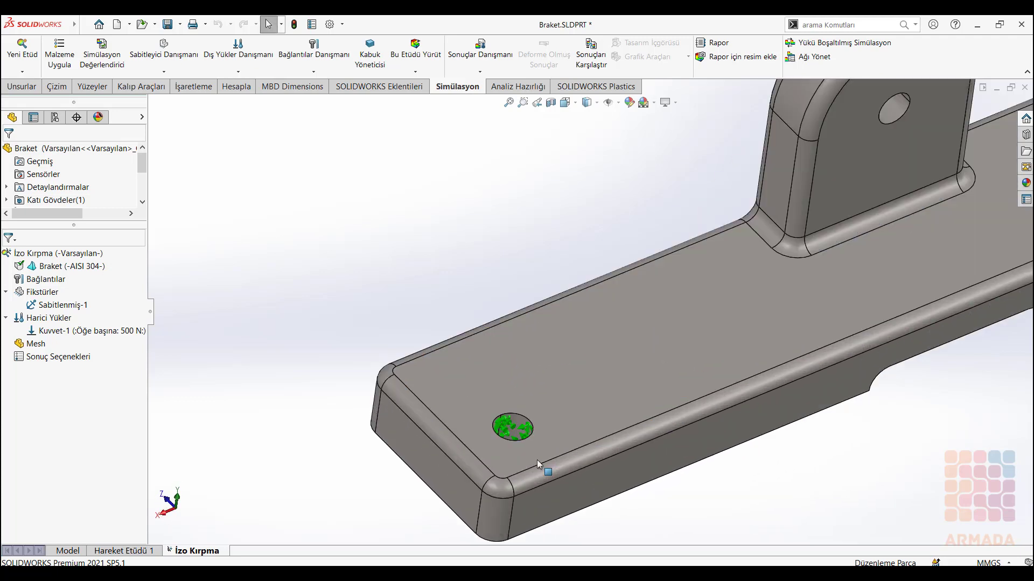
pyautogui.scroll(5, 668, 318)
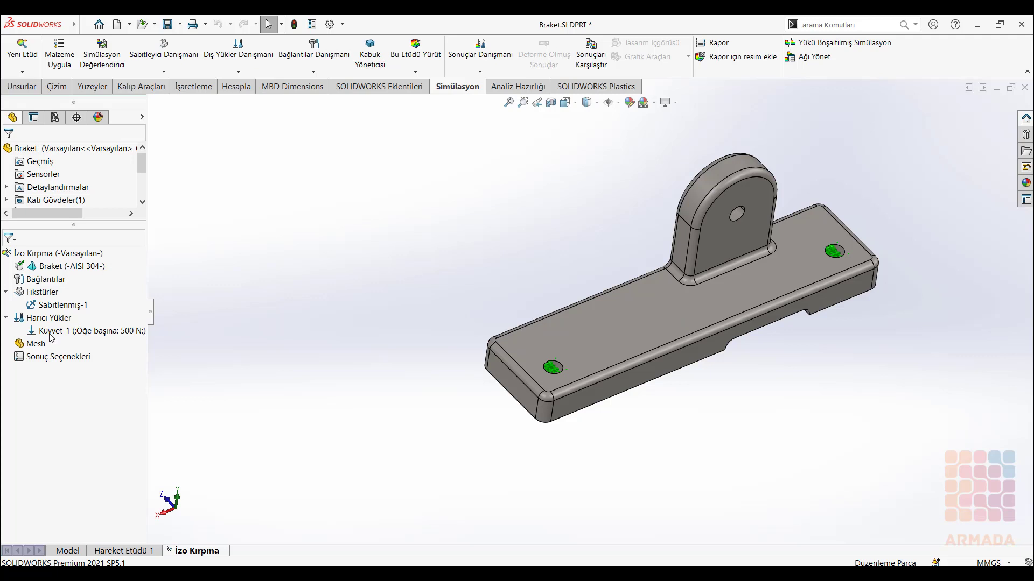
pyautogui.moveTo(654, 285); pyautogui.dragTo(750, 353, button='middle')
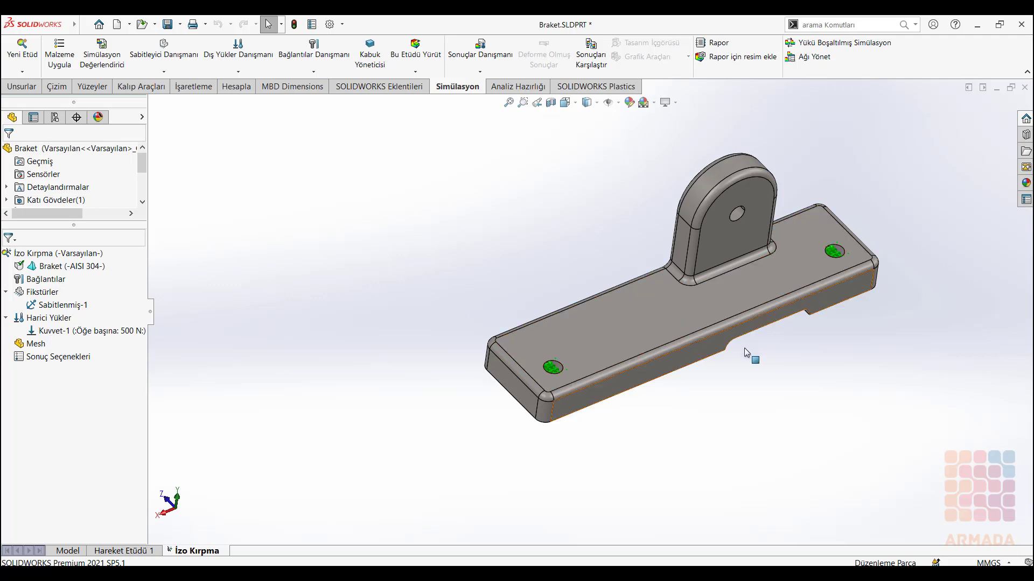
pyautogui.moveTo(726, 409)
pyautogui.mouseDown(button='middle')
pyautogui.moveTo(722, 483)
pyautogui.moveTo(782, 314)
pyautogui.moveTo(780, 341)
pyautogui.moveTo(784, 280)
pyautogui.moveTo(781, 296)
pyautogui.moveTo(839, 314)
pyautogui.moveTo(646, 269)
pyautogui.mouseUp(button='middle')
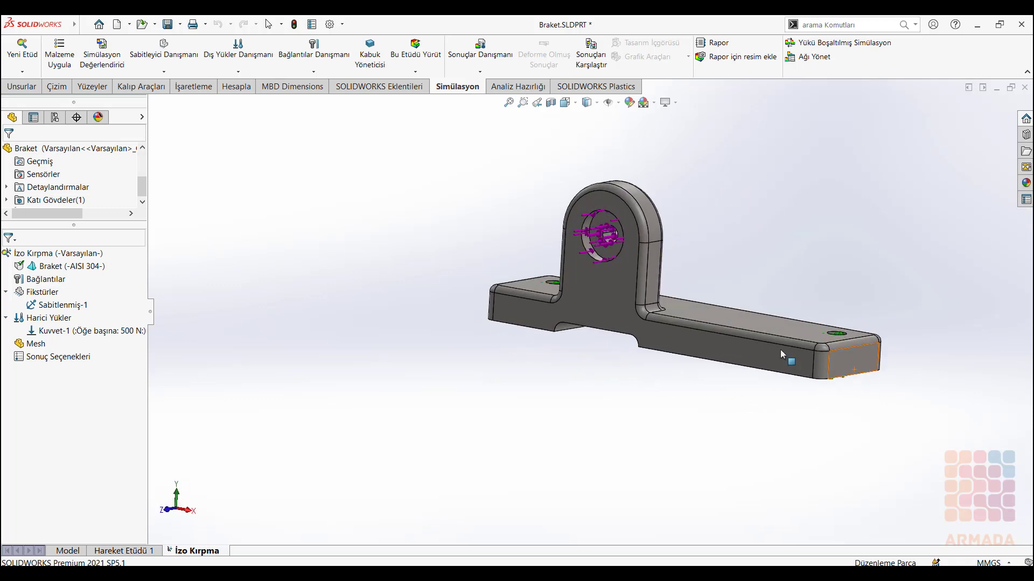
pyautogui.scroll(-3, 603, 194)
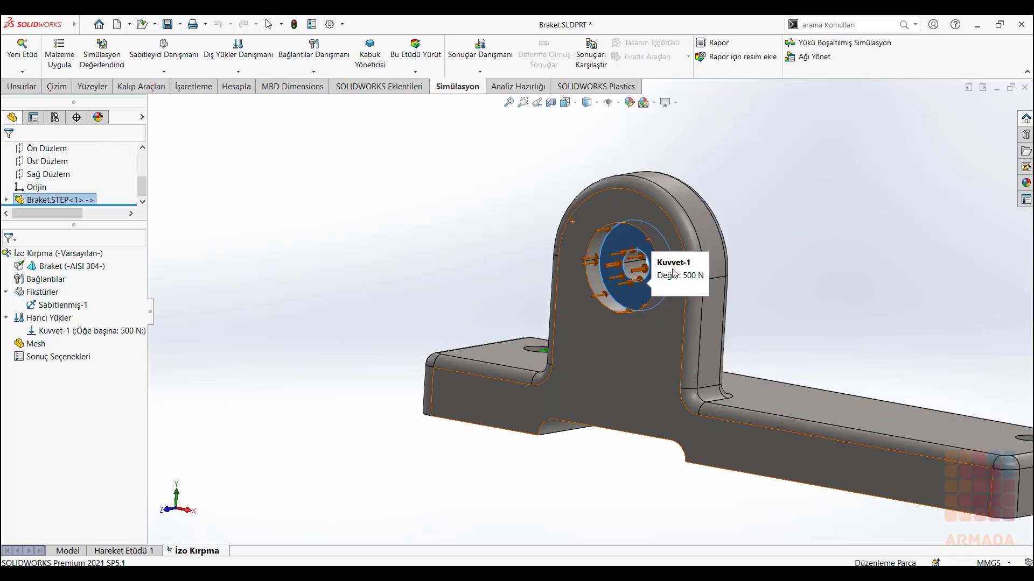
pyautogui.moveTo(685, 280)
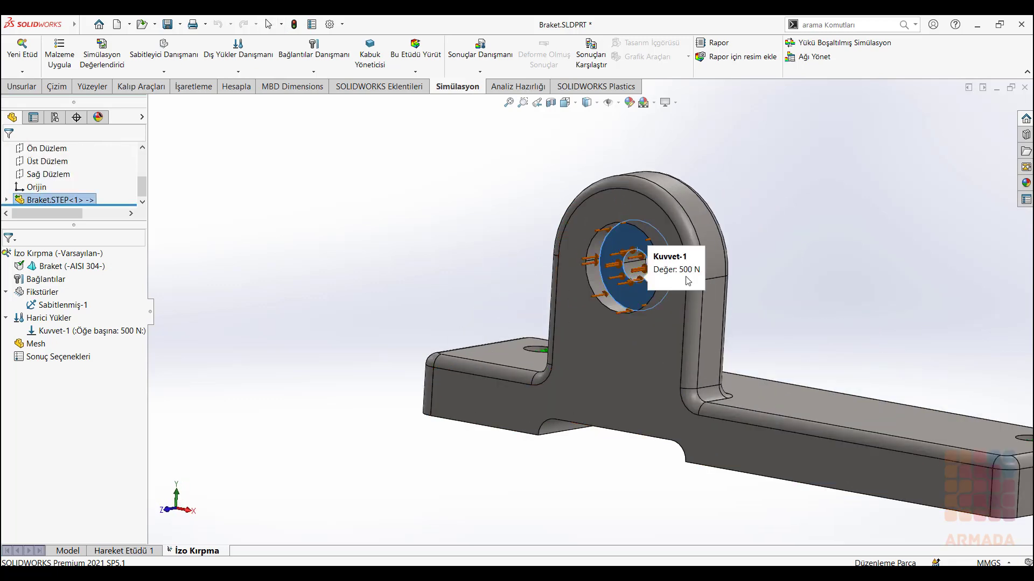
pyautogui.scroll(3, 414, 194)
pyautogui.moveTo(415, 194); pyautogui.dragTo(494, 416, button='middle')
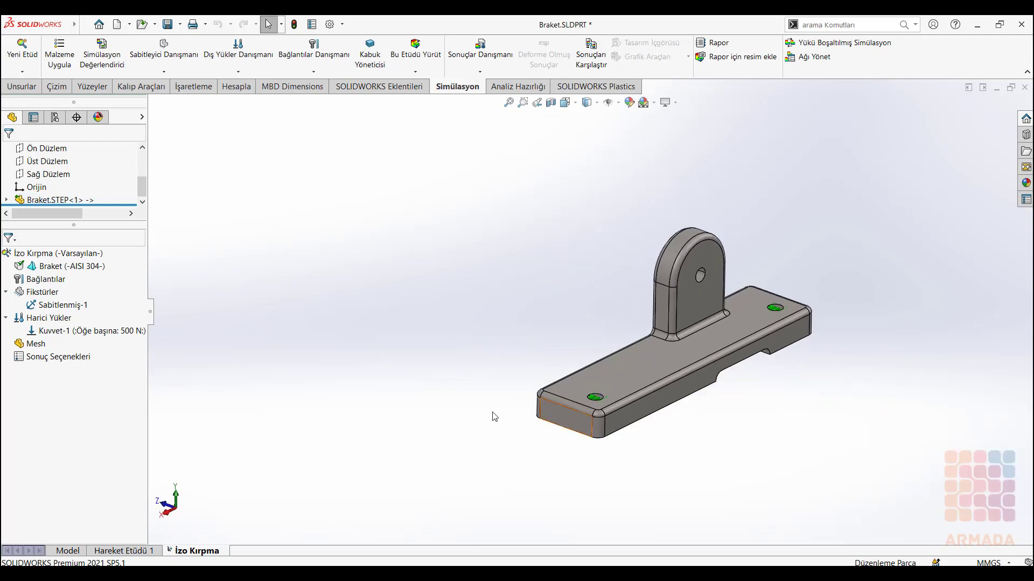
# Generate a curvature-based mesh with the density slider moved slightly toward Fine
pyautogui.rightClick(36, 349)
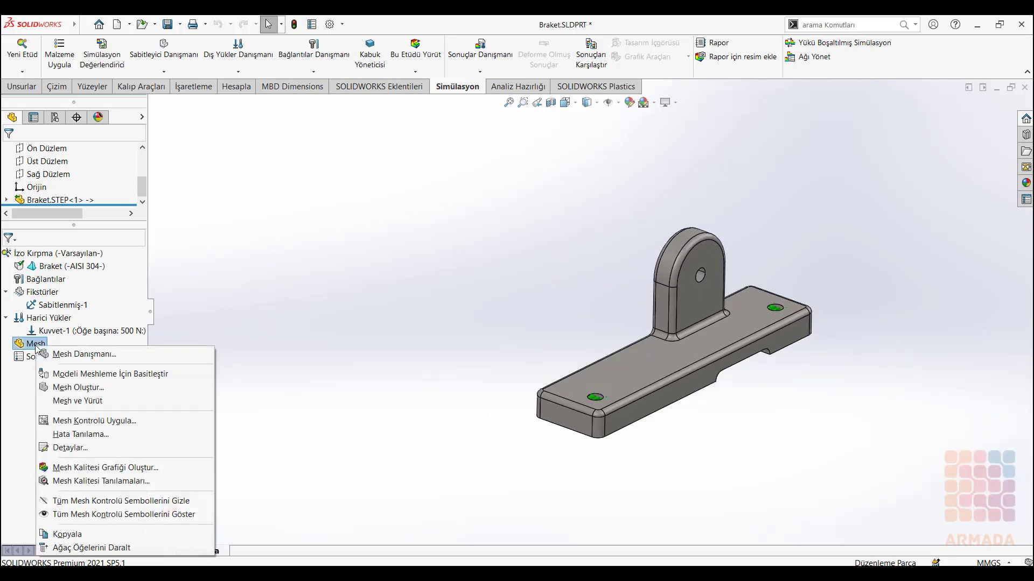
pyautogui.click(94, 389)
pyautogui.click(9, 286)
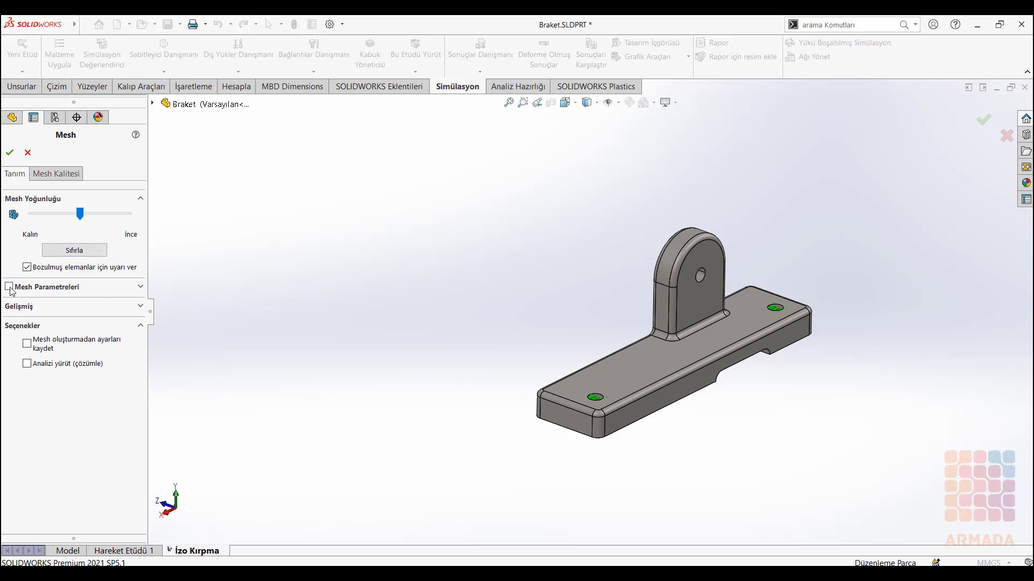
pyautogui.moveTo(151, 311); pyautogui.dragTo(243, 312)
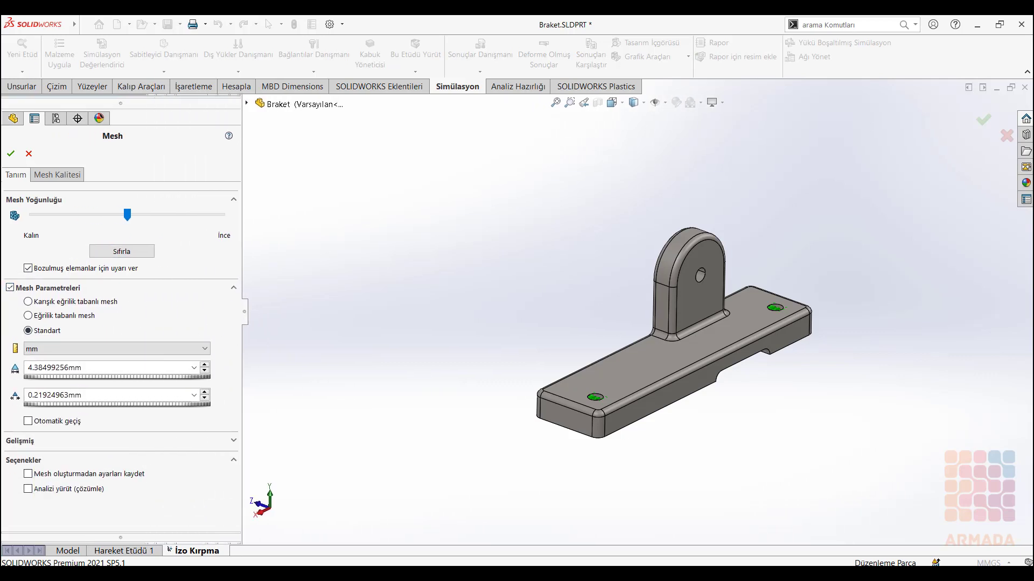
pyautogui.click(29, 316)
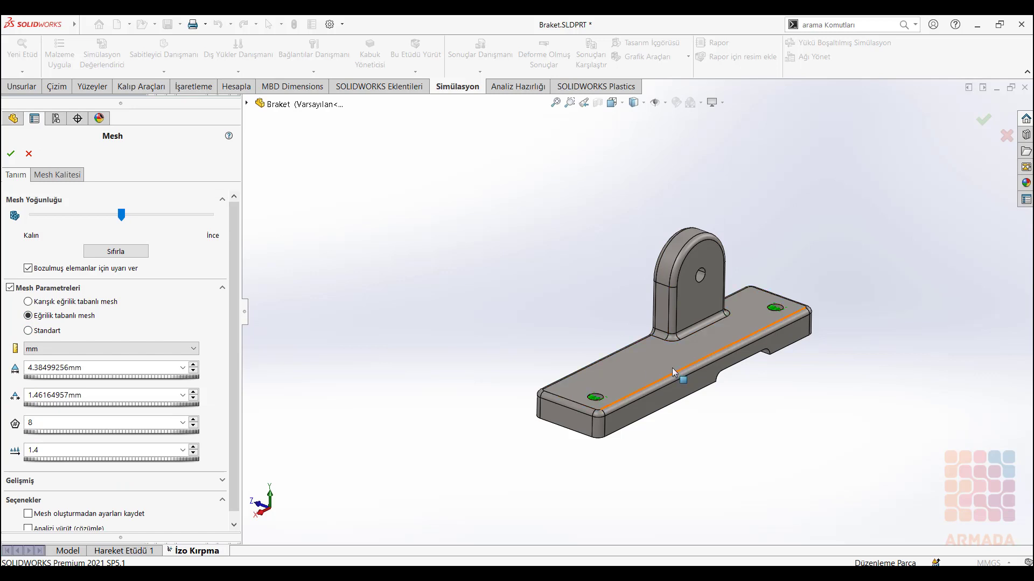
pyautogui.scroll(-1, 237, 261)
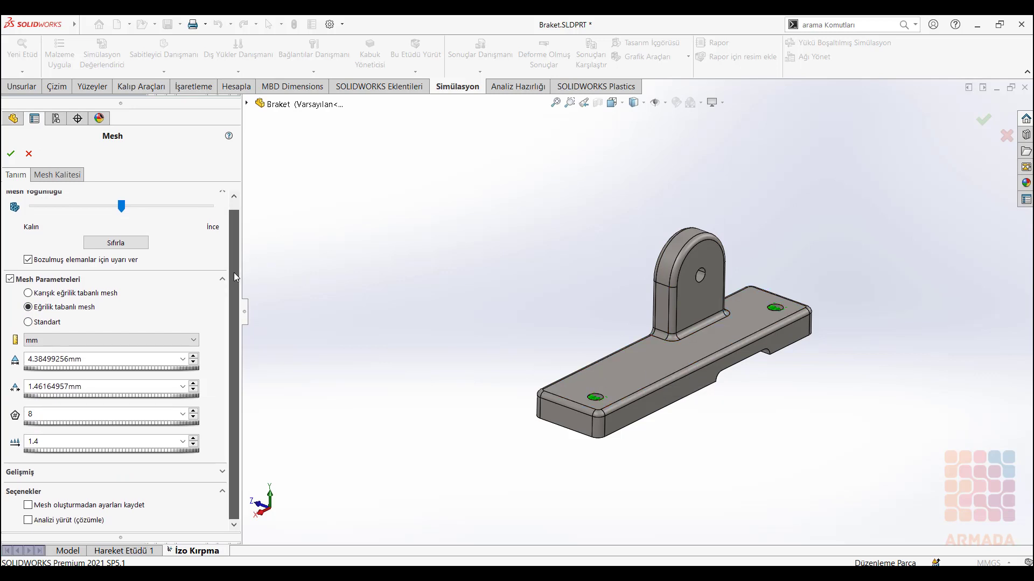
pyautogui.scroll(1, 235, 257)
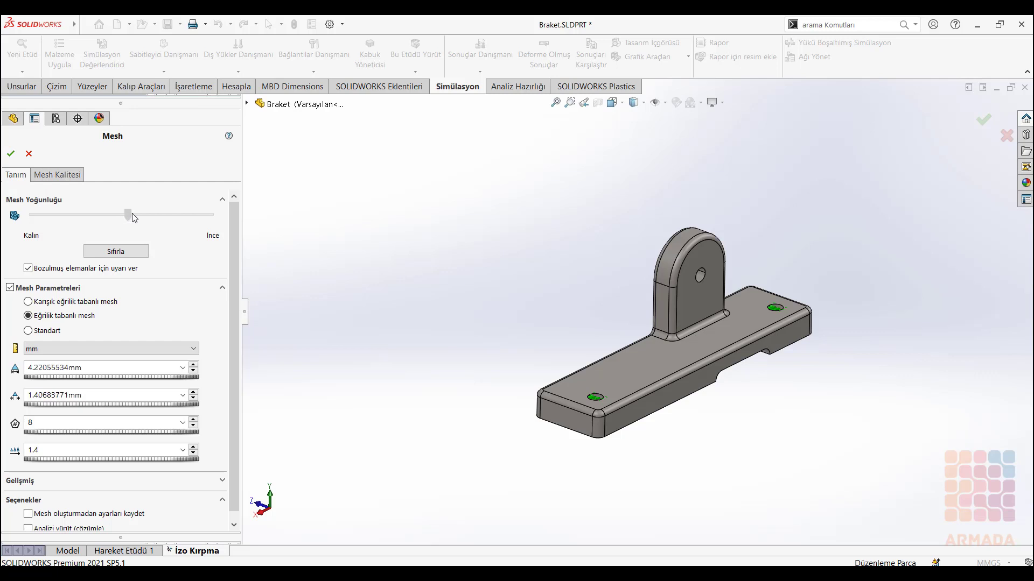
pyautogui.moveTo(123, 215); pyautogui.dragTo(139, 215)
pyautogui.click(11, 155)
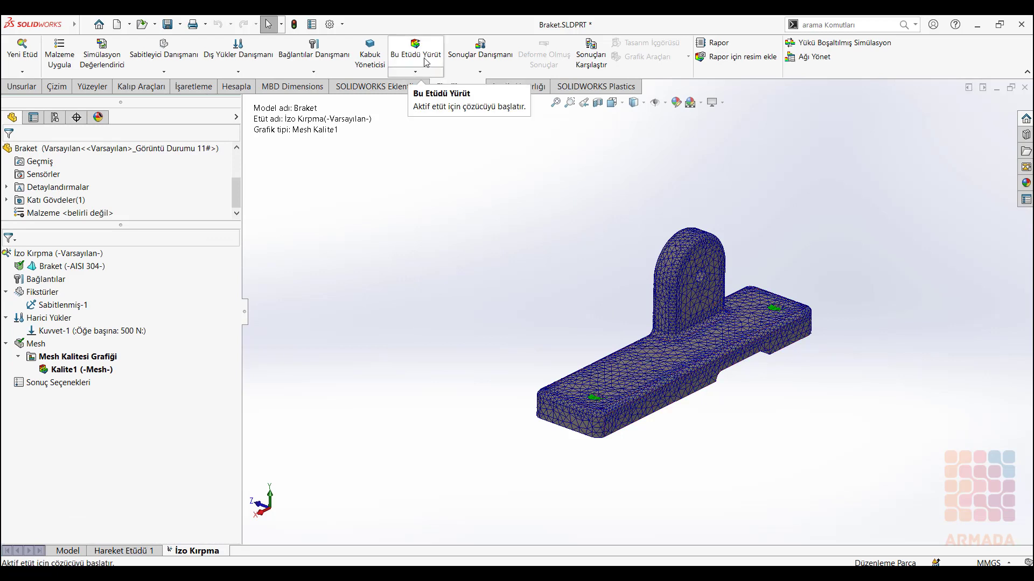
# Run the İzo Kırpma study and toggle the deformed-shape display off and back on
pyautogui.click(427, 60)
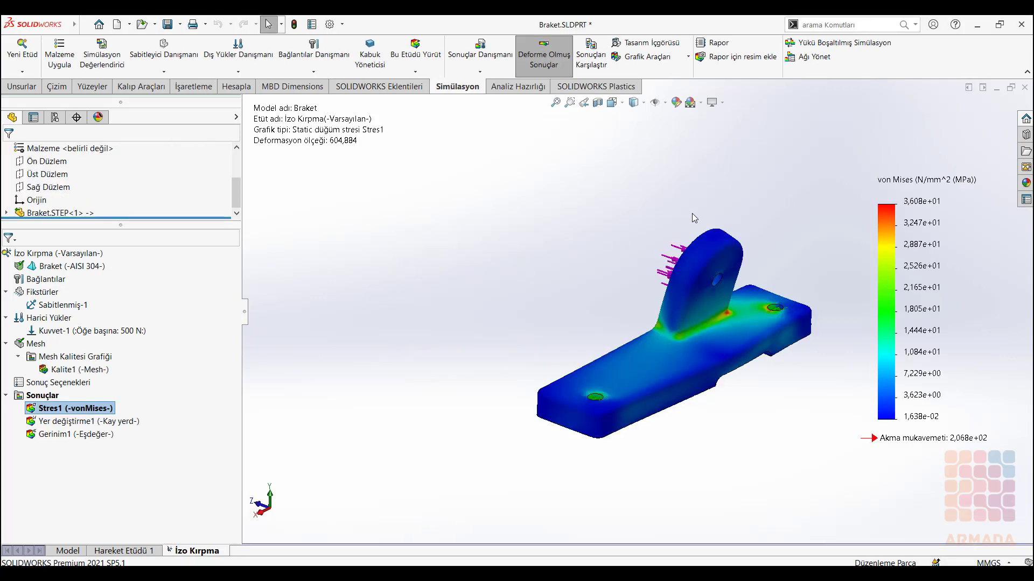
pyautogui.moveTo(691, 221)
pyautogui.mouseDown(button='middle')
pyautogui.moveTo(560, 269)
pyautogui.moveTo(704, 360)
pyautogui.mouseUp(button='middle')
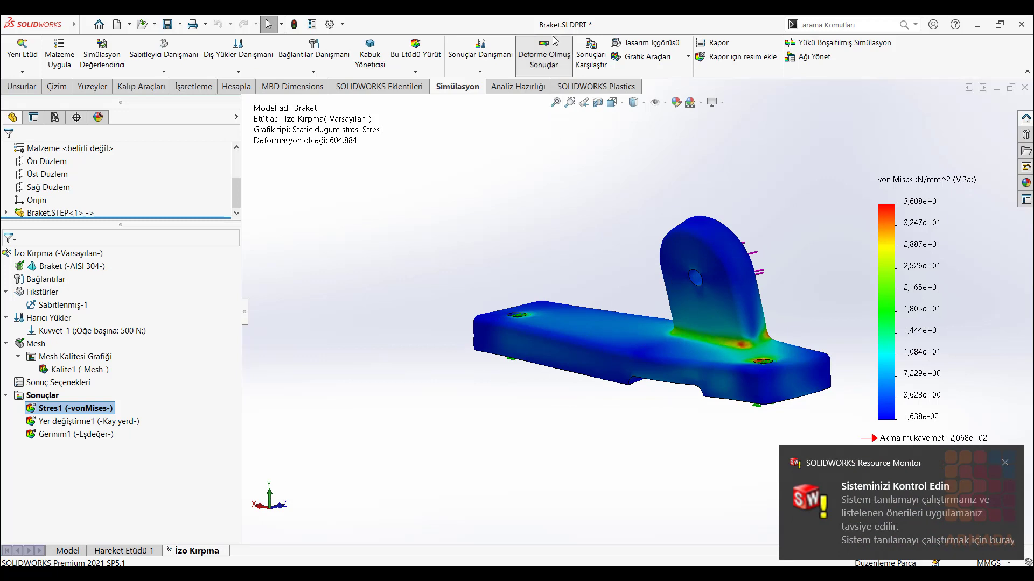
pyautogui.click(536, 63)
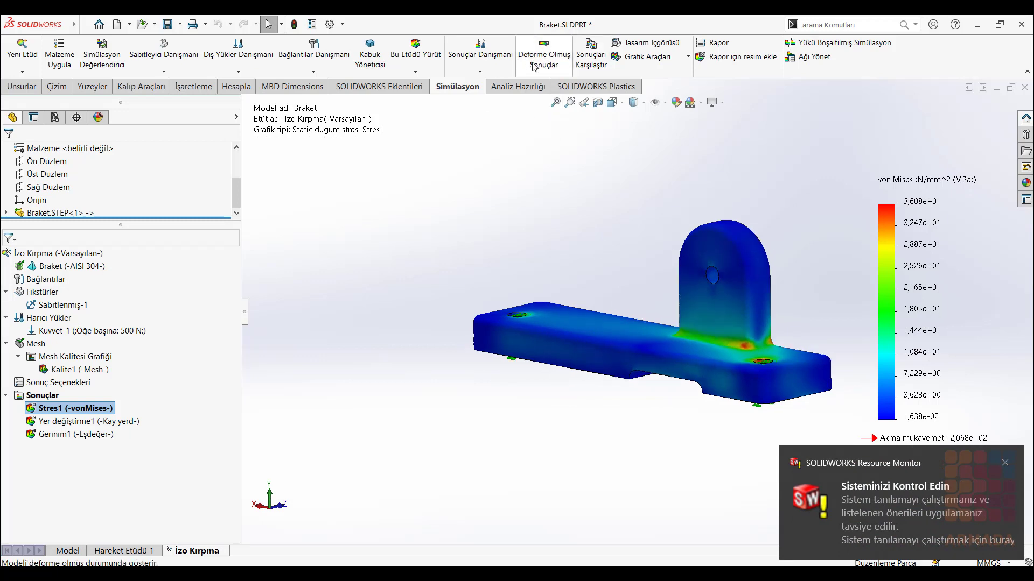
pyautogui.moveTo(717, 370); pyautogui.dragTo(765, 387, button='middle')
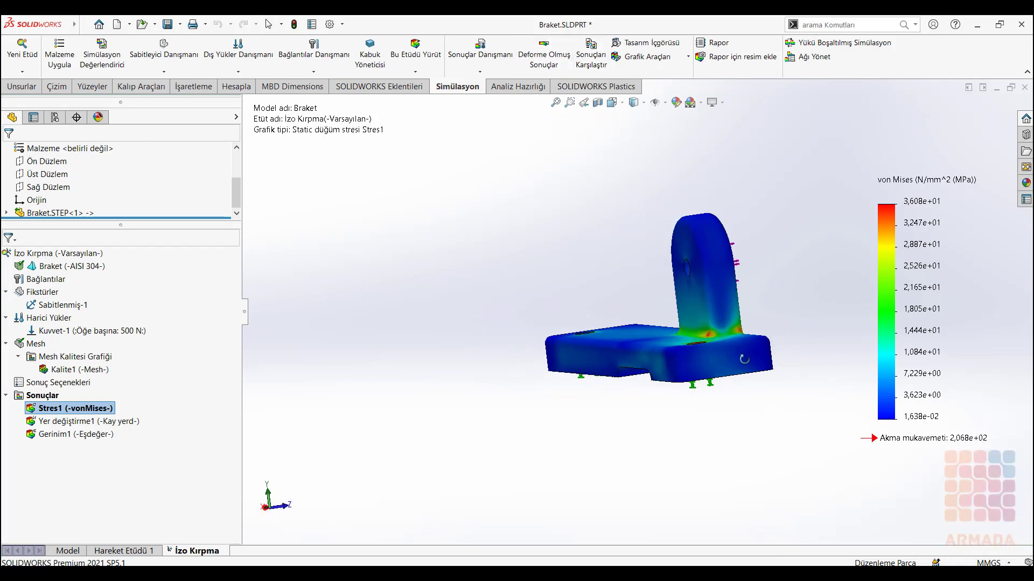
pyautogui.click(544, 59)
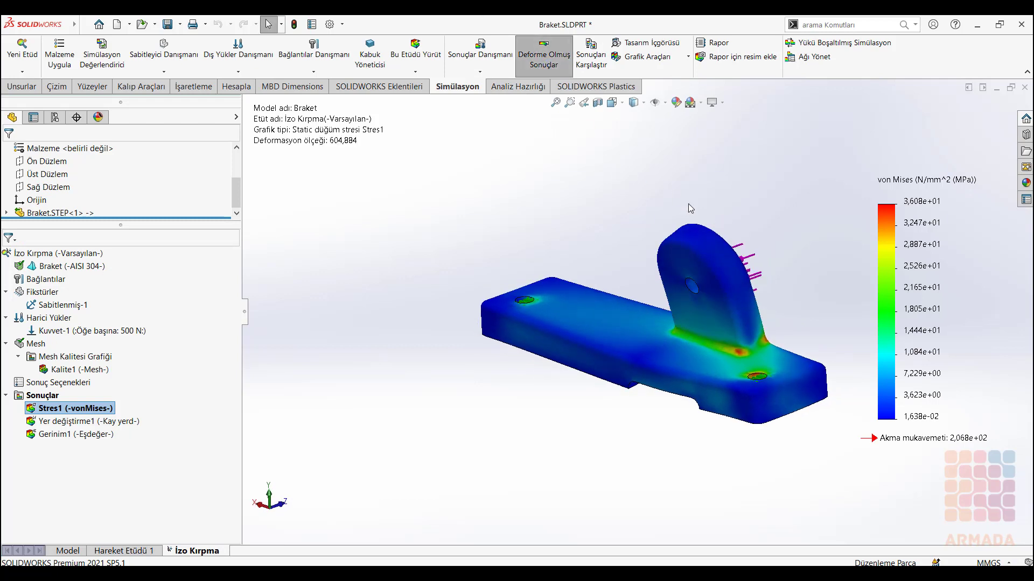
# Set the von Mises legend number format to floating with 2 decimal places
pyautogui.rightClick(917, 245)
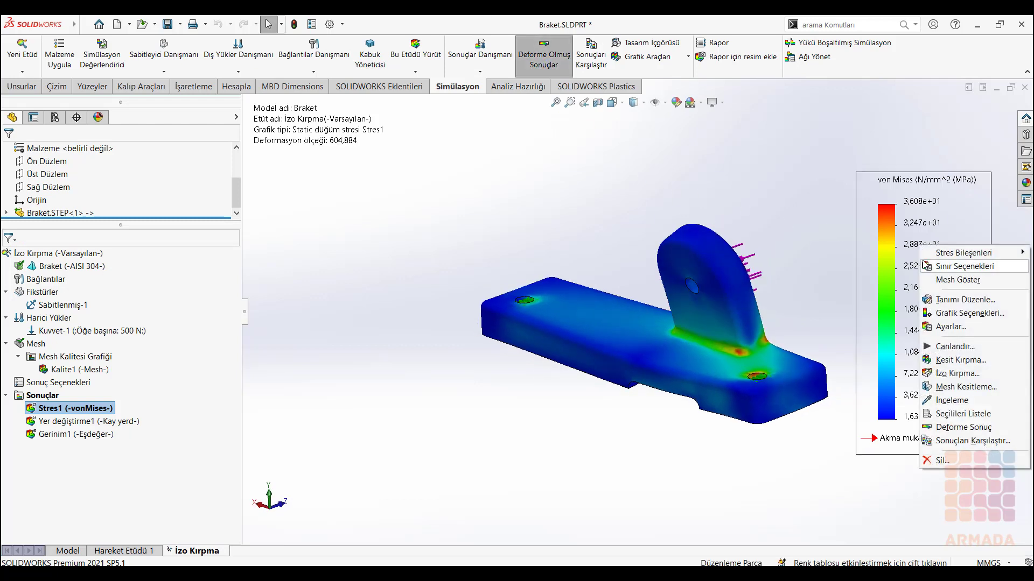
pyautogui.click(952, 318)
pyautogui.doubleClick(952, 317)
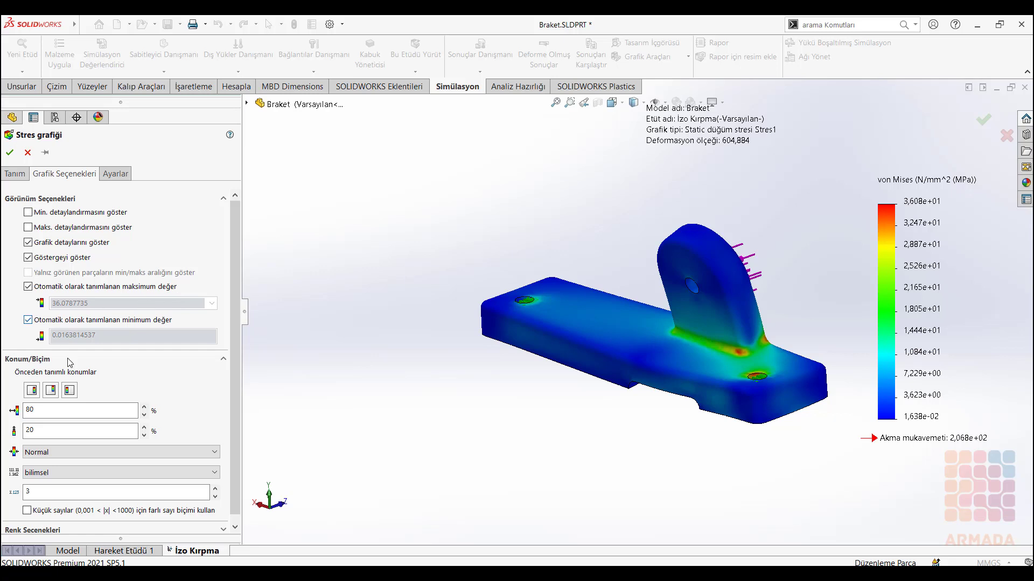
pyautogui.scroll(-1, 232, 368)
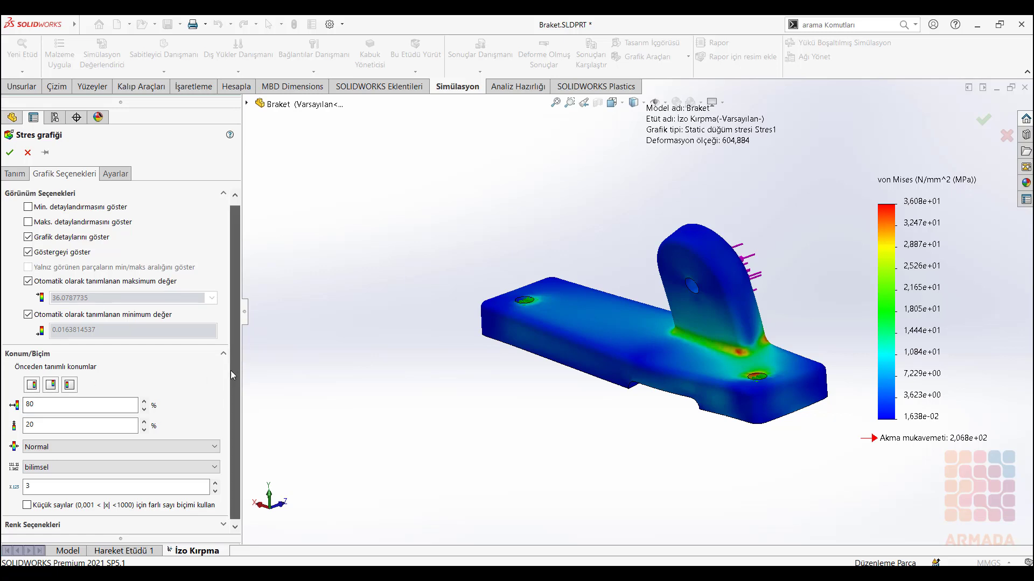
pyautogui.click(88, 465)
pyautogui.click(86, 483)
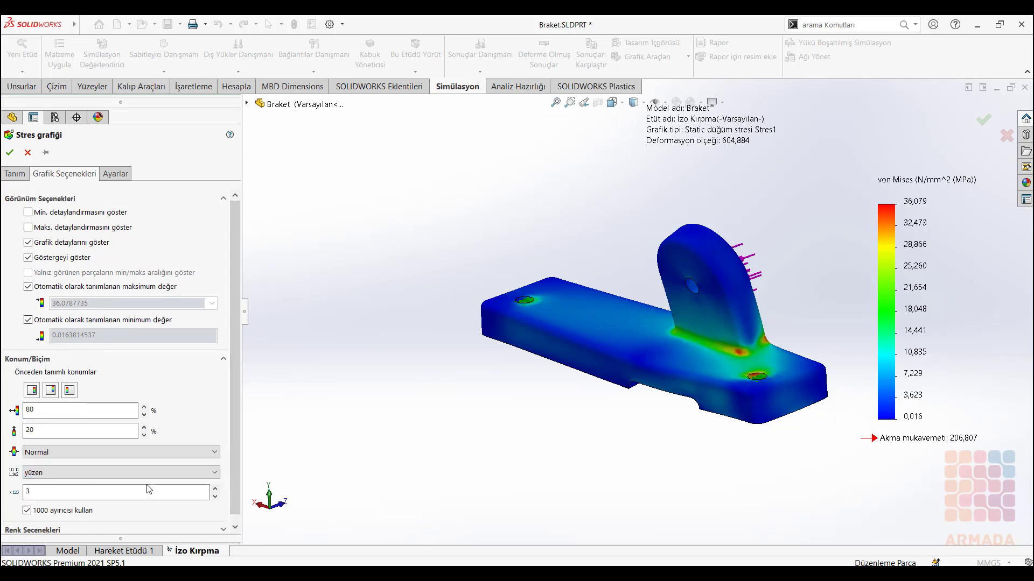
pyautogui.click(215, 496)
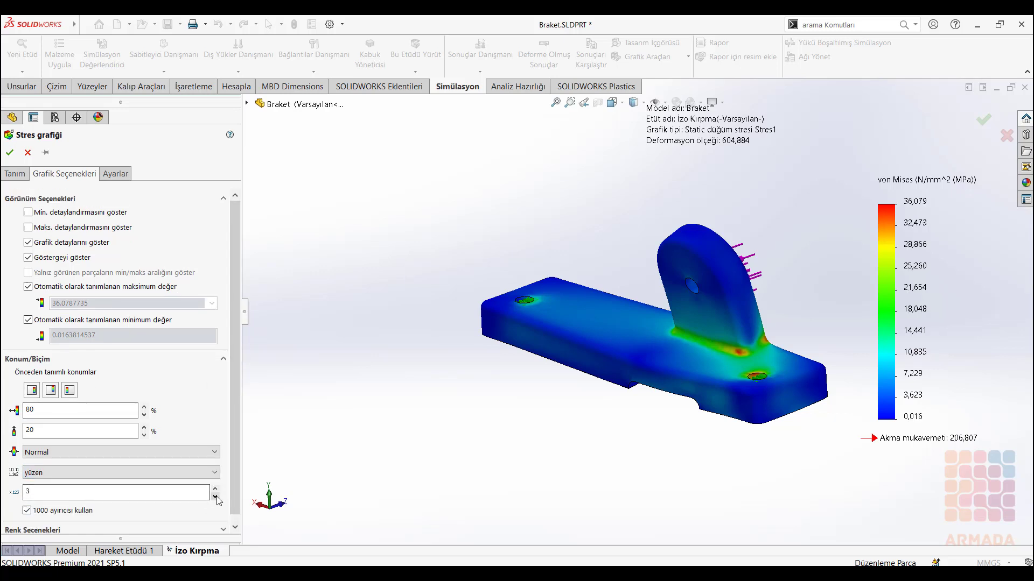
pyautogui.click(10, 157)
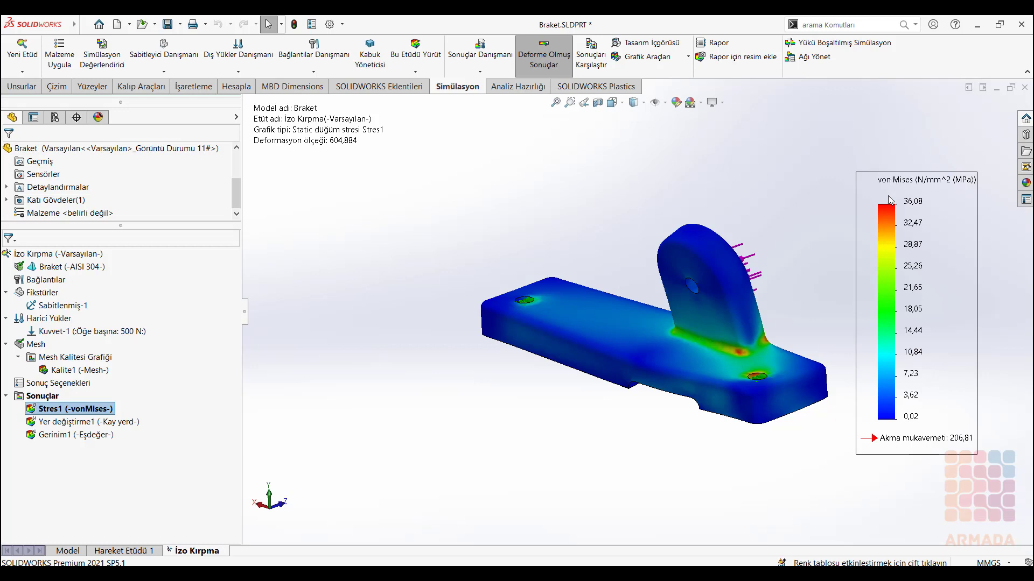
pyautogui.scroll(2, 738, 334)
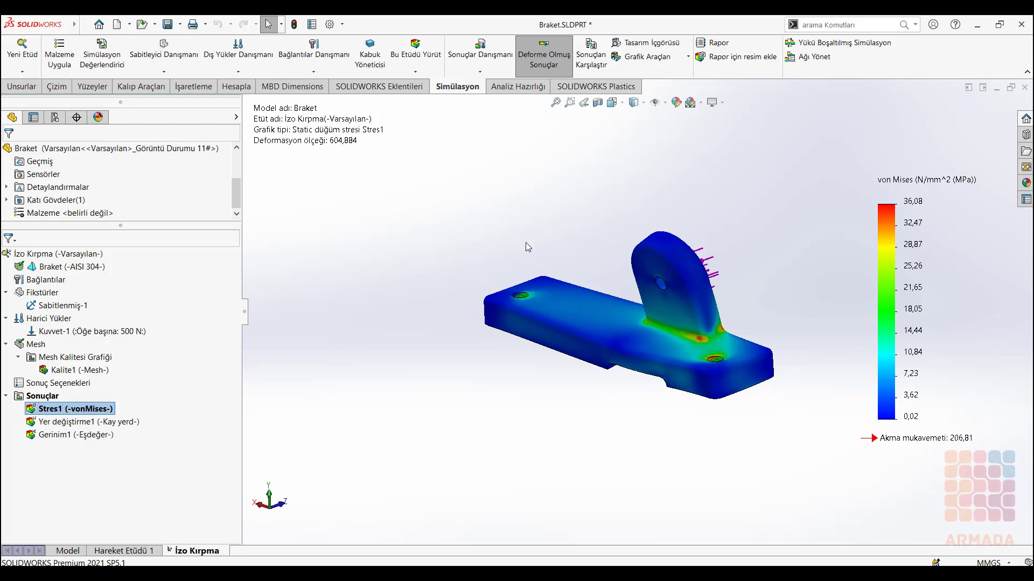
# Iso-clip the Stres1 von Mises plot at 18.05 N/mm^2 and zoom over the remaining regions
pyautogui.rightClick(67, 413)
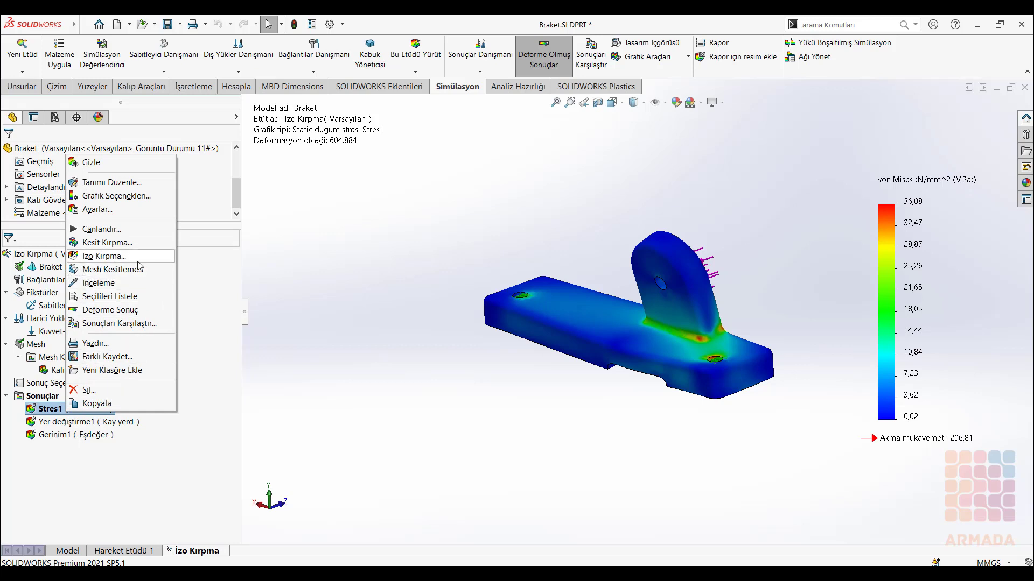
pyautogui.click(105, 257)
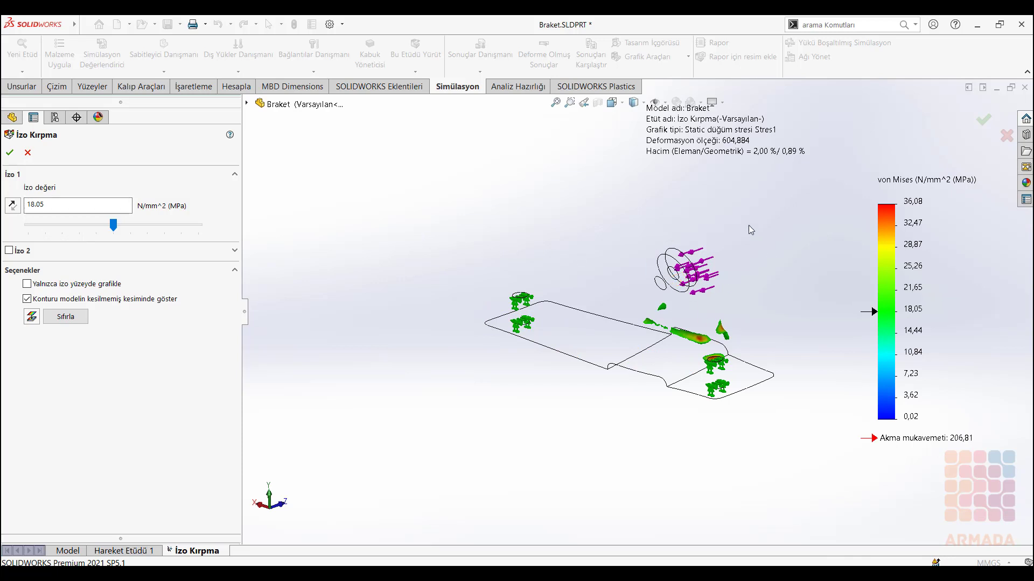
pyautogui.scroll(-3, 694, 360)
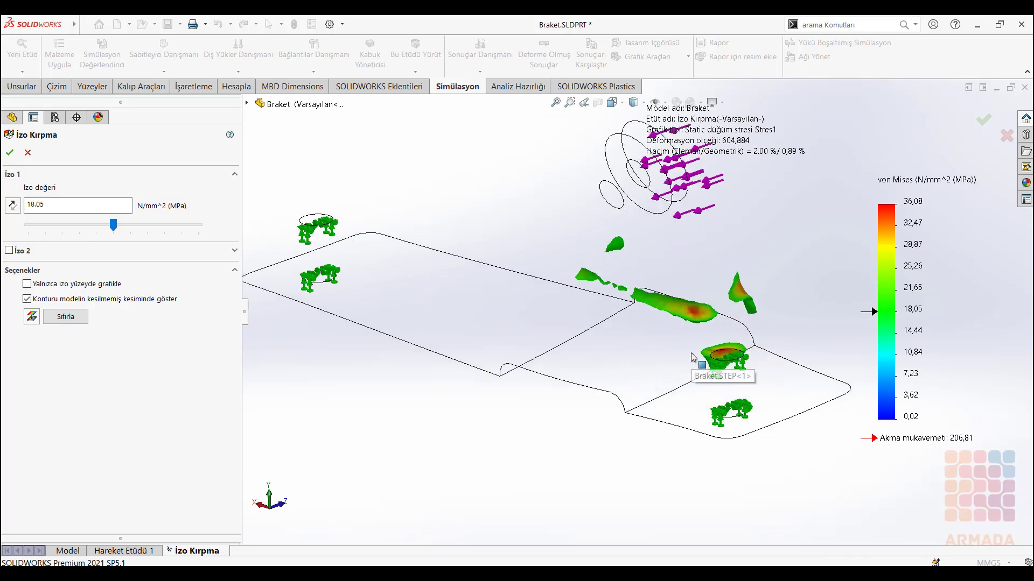
pyautogui.scroll(2, 711, 334)
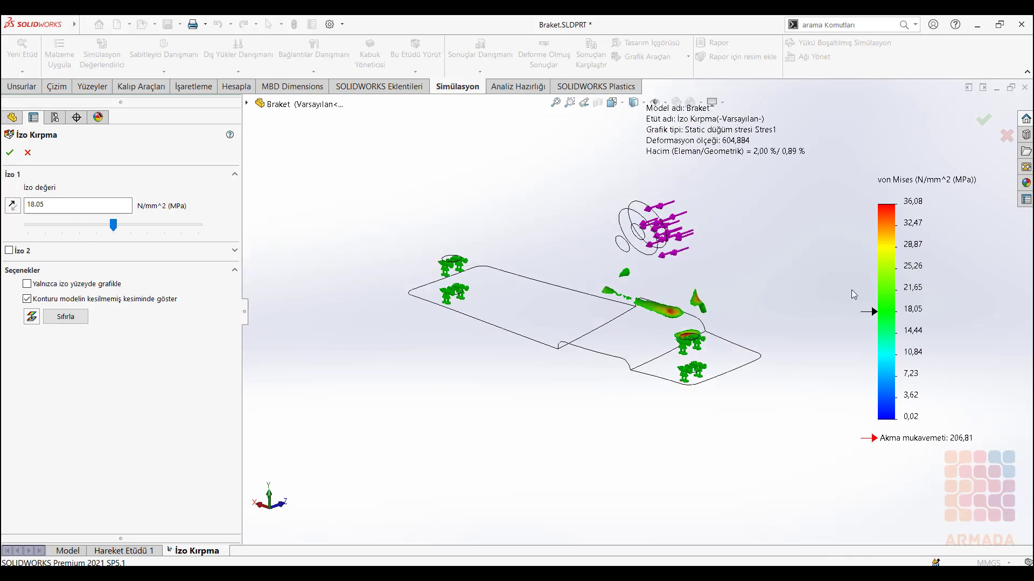
pyautogui.scroll(-2, 673, 310)
pyautogui.scroll(-1, 685, 305)
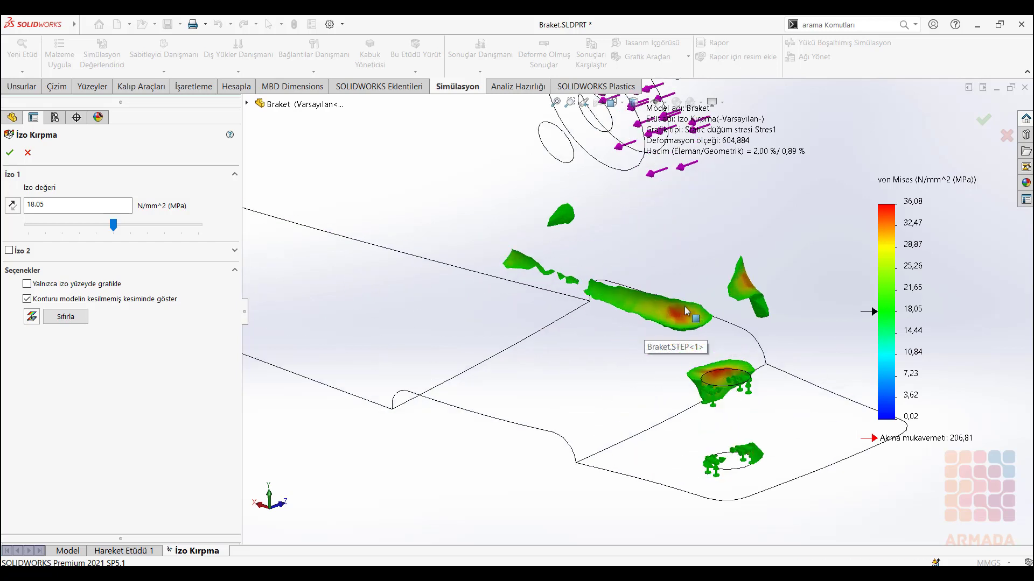
pyautogui.scroll(2, 685, 304)
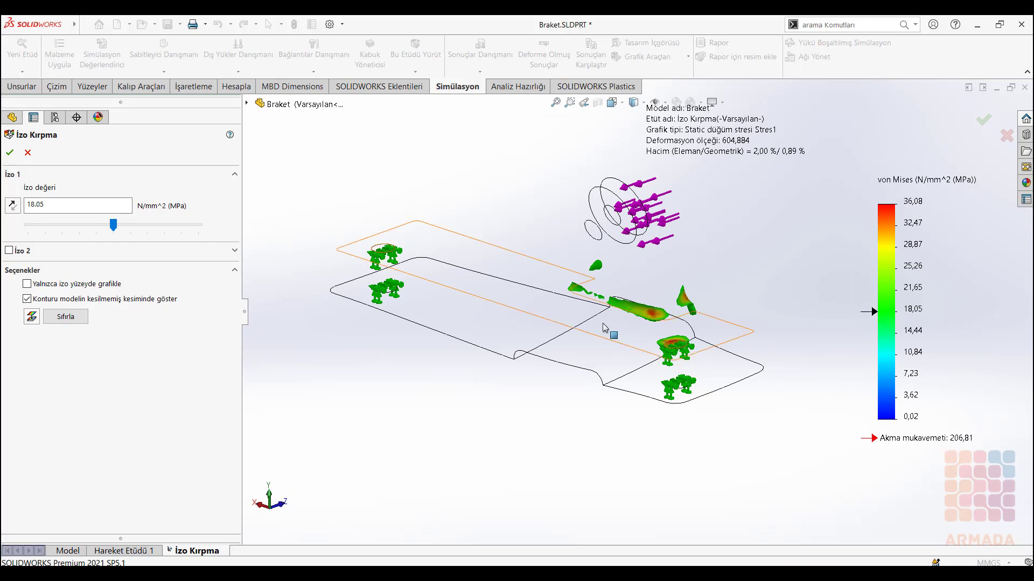
pyautogui.scroll(-2, 609, 283)
pyautogui.scroll(-2, 608, 334)
pyautogui.scroll(-2, 512, 331)
pyautogui.scroll(2, 512, 330)
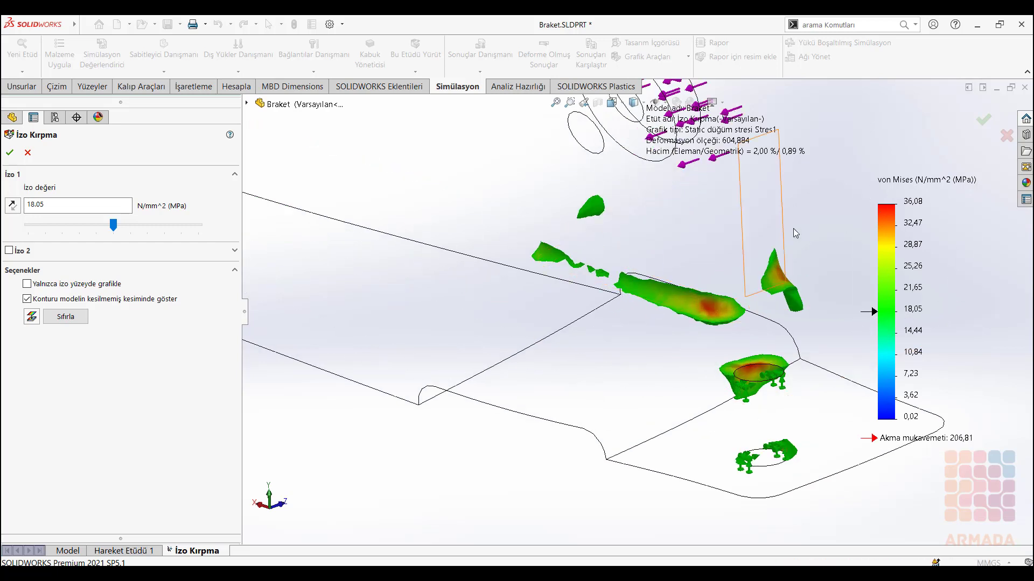
pyautogui.scroll(2, 592, 291)
pyautogui.scroll(2, 604, 283)
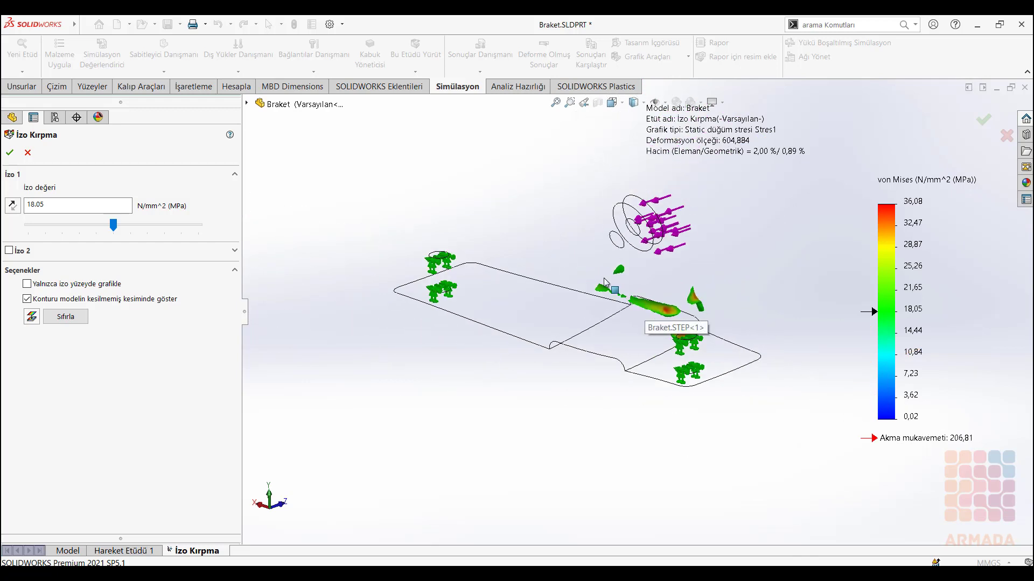
pyautogui.scroll(-1, 604, 282)
# Drag the model information box to the upper left, then zoom and orbit around the clipped zones
pyautogui.moveTo(739, 143); pyautogui.dragTo(436, 183)
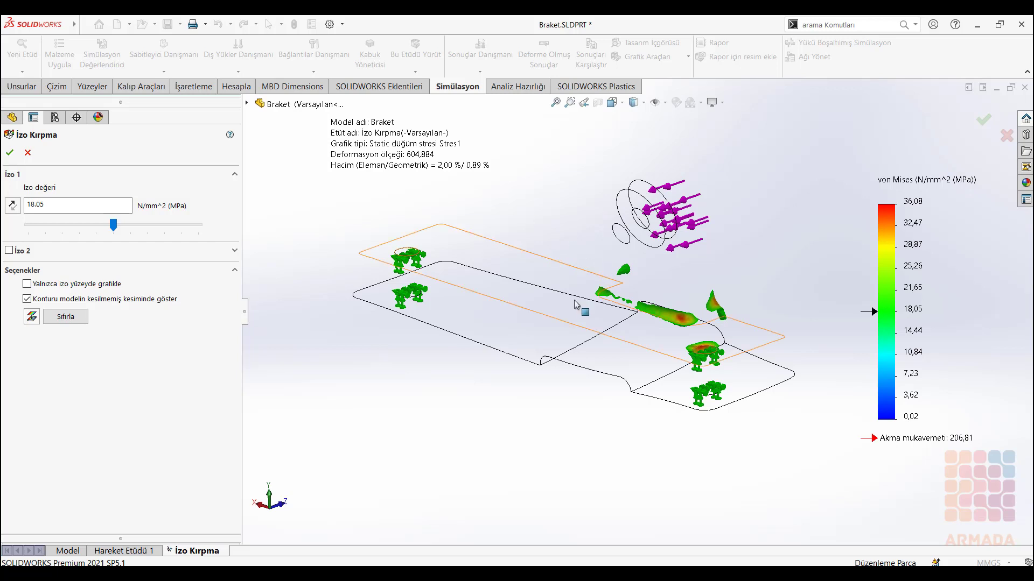
pyautogui.scroll(3, 607, 294)
pyautogui.moveTo(515, 243)
pyautogui.mouseDown(button='middle')
pyautogui.moveTo(512, 256)
pyautogui.moveTo(566, 242)
pyautogui.mouseUp(button='middle')
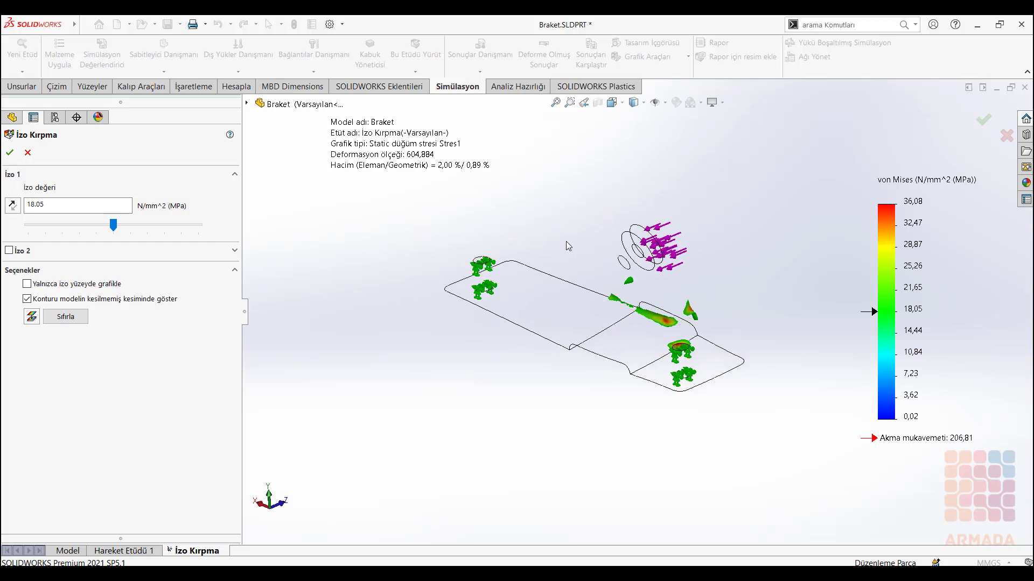
pyautogui.scroll(-3, 662, 312)
pyautogui.scroll(-3, 662, 313)
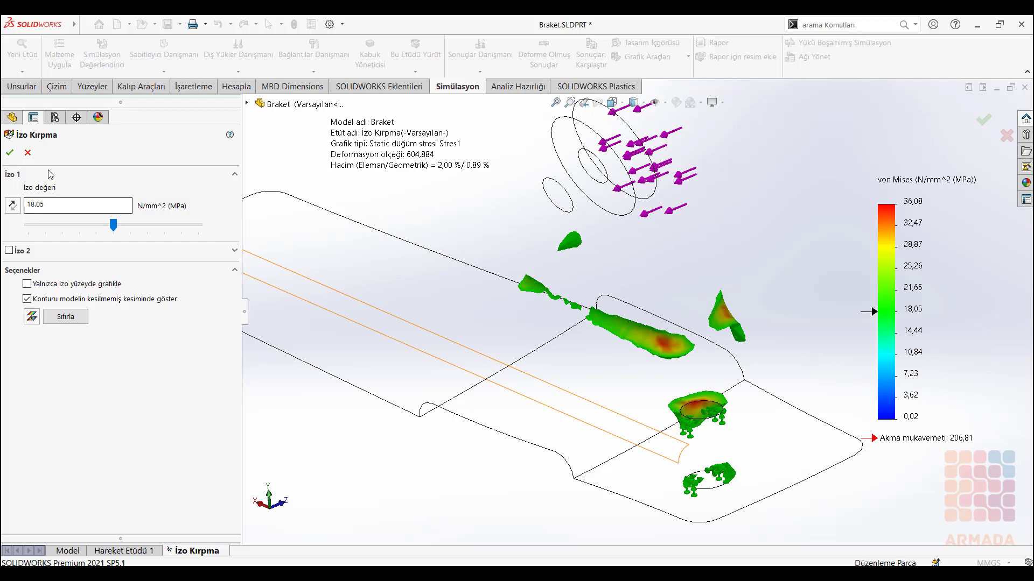
# Confirm Iso Clipping to remove the 18.05 MPa clip and zoom across the full stress plot
pyautogui.click(9, 153)
pyautogui.scroll(3, 593, 257)
pyautogui.scroll(2, 593, 289)
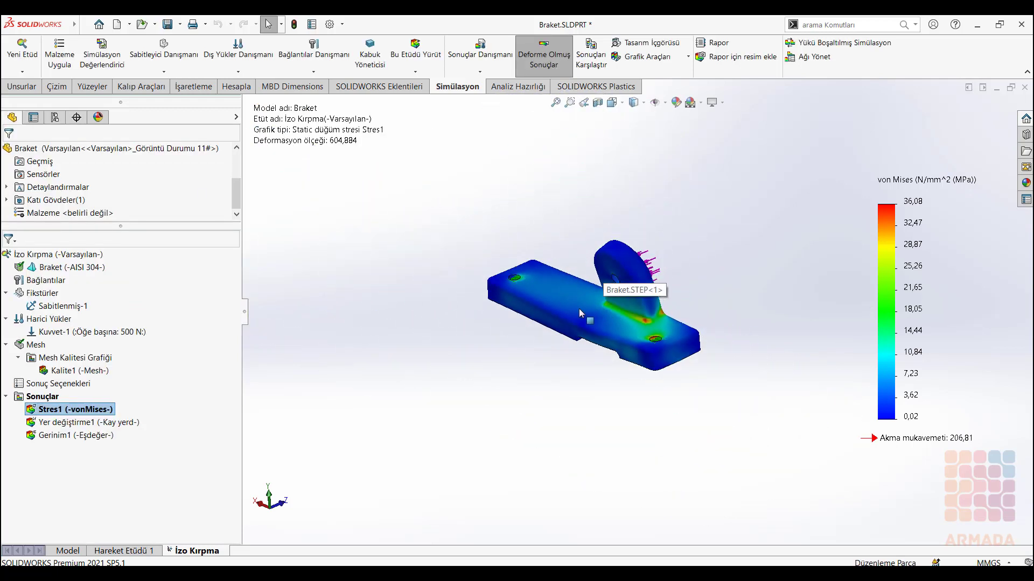
pyautogui.scroll(-3, 640, 318)
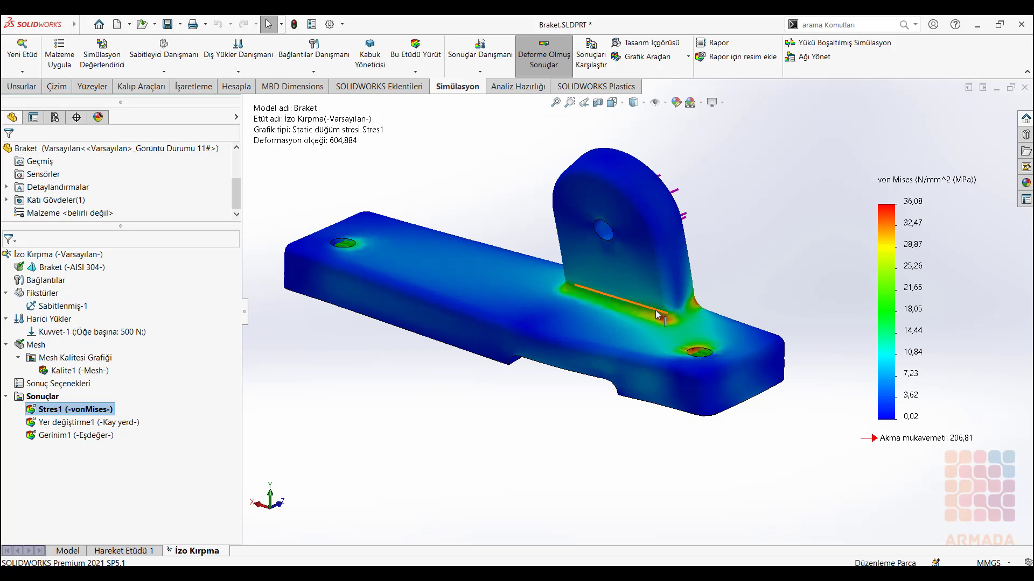
pyautogui.scroll(3, 629, 273)
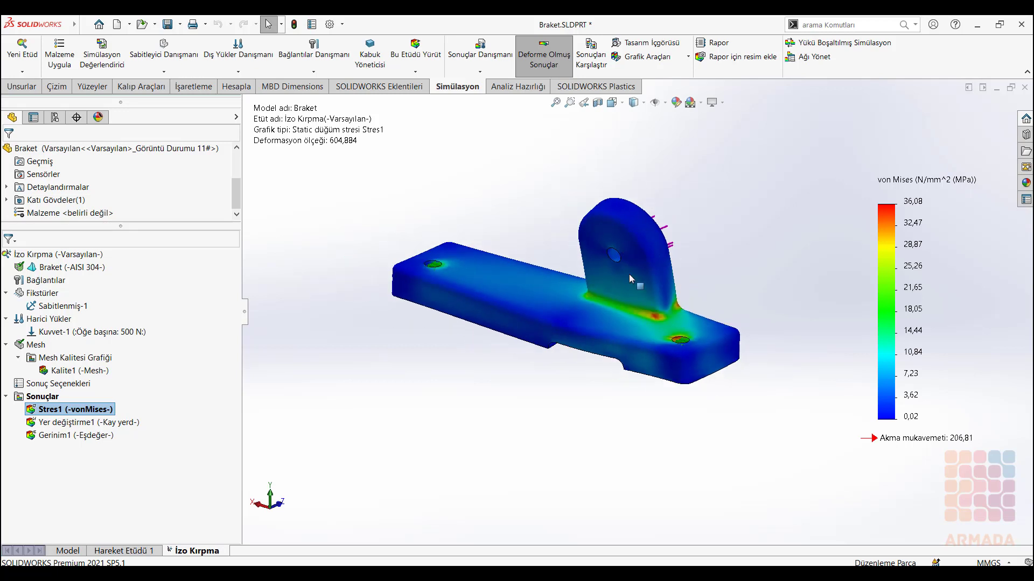
pyautogui.scroll(2, 629, 274)
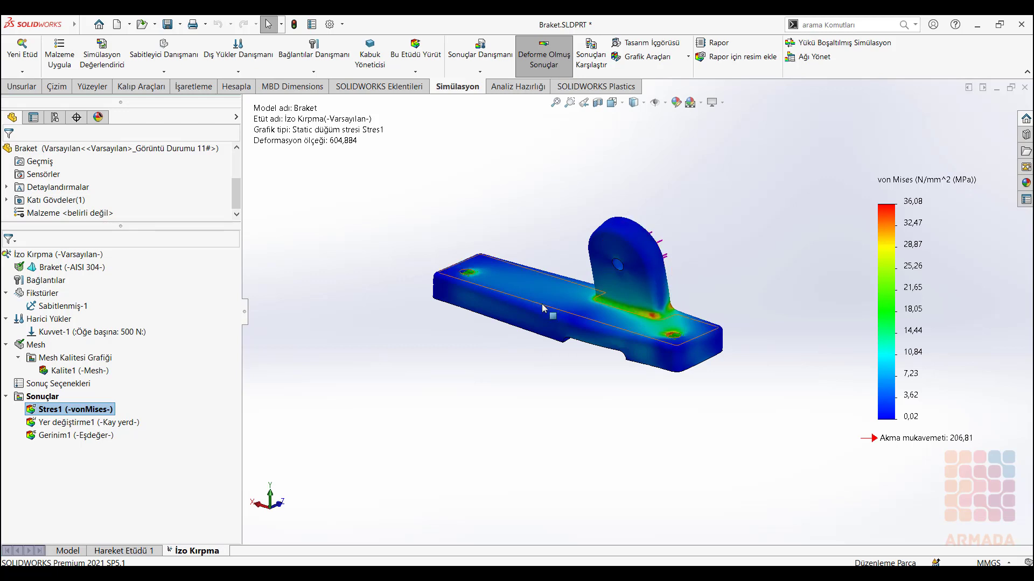
# Iso-clip the Stres1 plot by replacing the iso value 18.05 with 10
pyautogui.rightClick(67, 412)
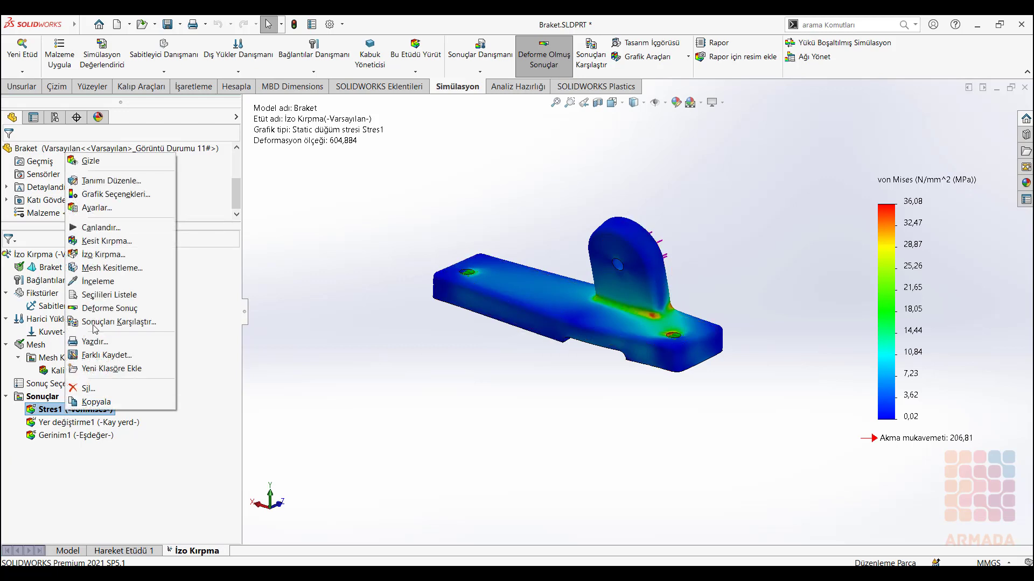
pyautogui.click(118, 255)
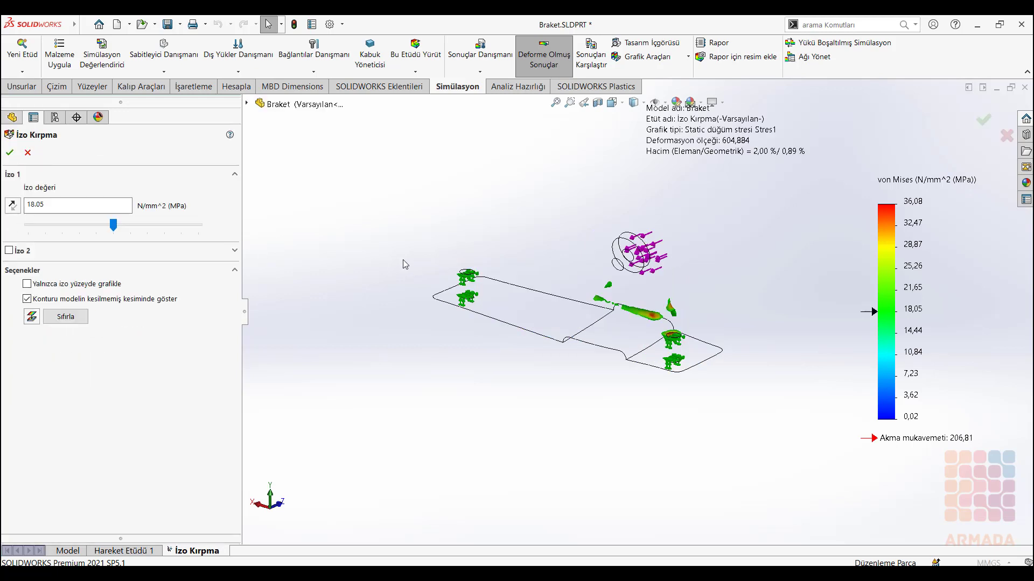
pyautogui.doubleClick(52, 205)
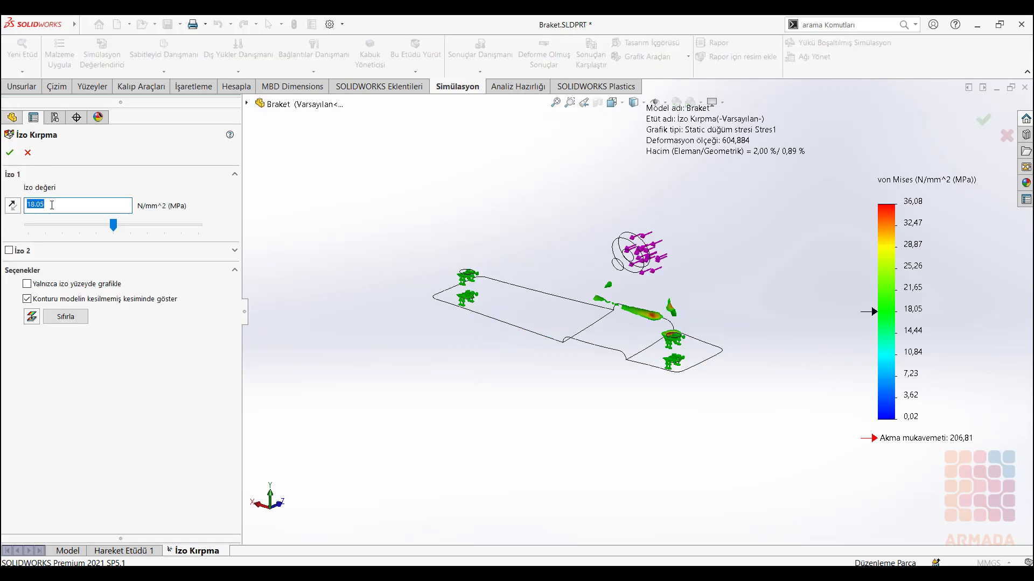
pyautogui.write('10')
pyautogui.press('Return')
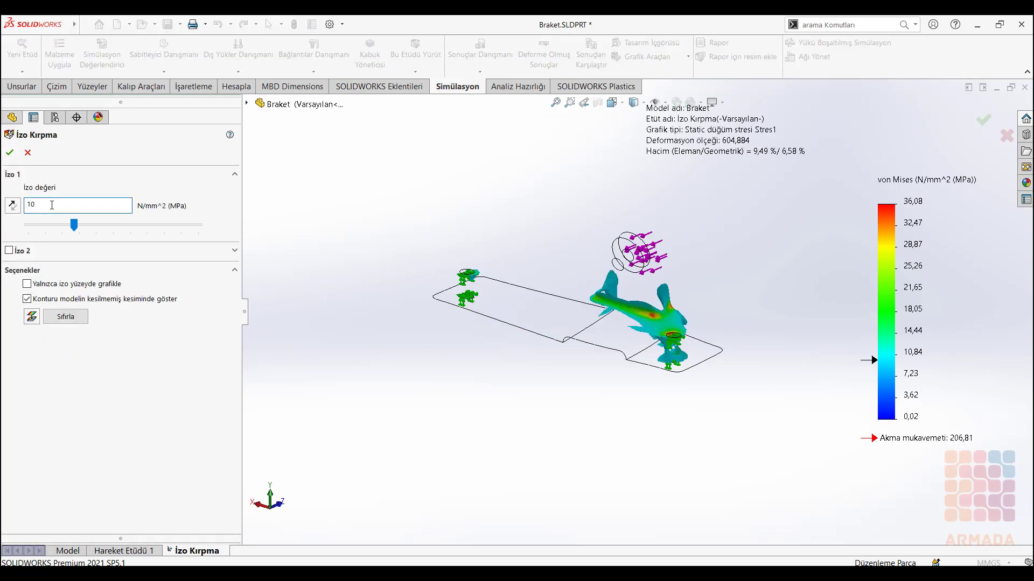
# Zoom and orbit the bracket to inspect the regions stressed above 10 N/mm^2
pyautogui.scroll(-3, 649, 323)
pyautogui.scroll(-2, 650, 323)
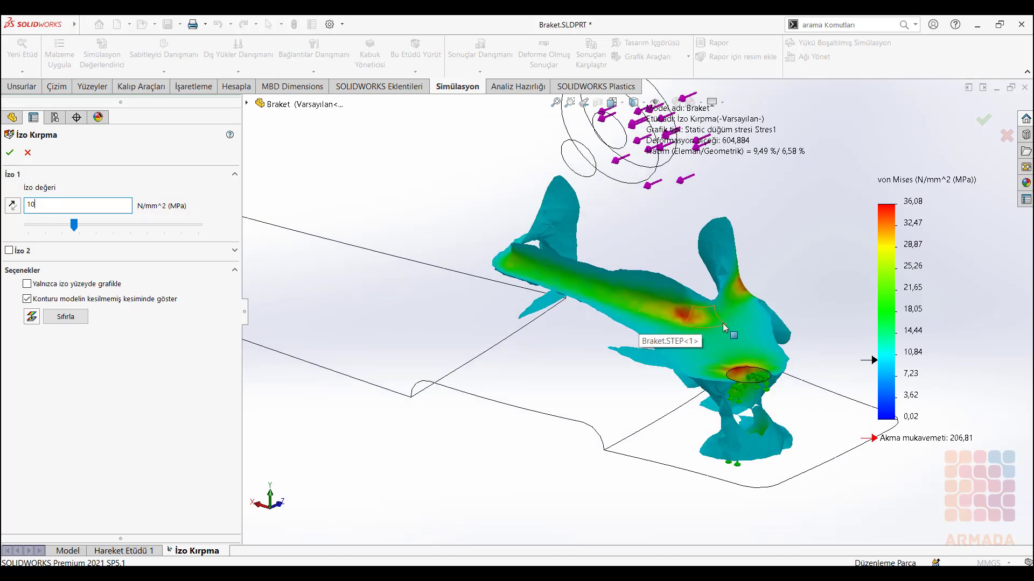
pyautogui.moveTo(728, 325)
pyautogui.mouseDown(button='middle')
pyautogui.moveTo(698, 330)
pyautogui.moveTo(702, 353)
pyautogui.mouseUp(button='middle')
pyautogui.scroll(-2, 701, 363)
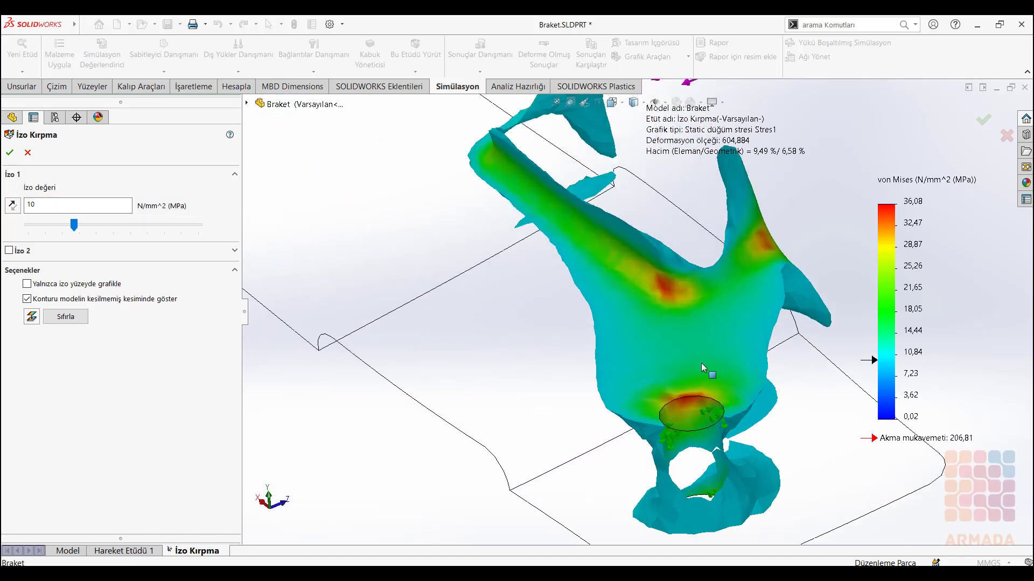
pyautogui.scroll(-2, 701, 363)
pyautogui.scroll(-2, 661, 379)
pyautogui.scroll(5, 661, 379)
pyautogui.scroll(2, 661, 379)
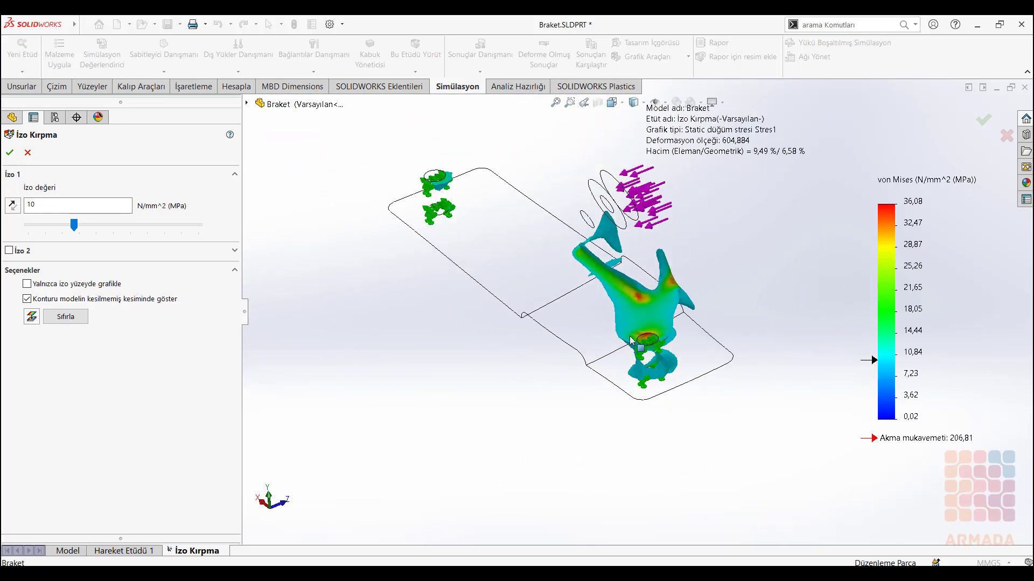
pyautogui.moveTo(661, 379); pyautogui.dragTo(679, 330, button='middle')
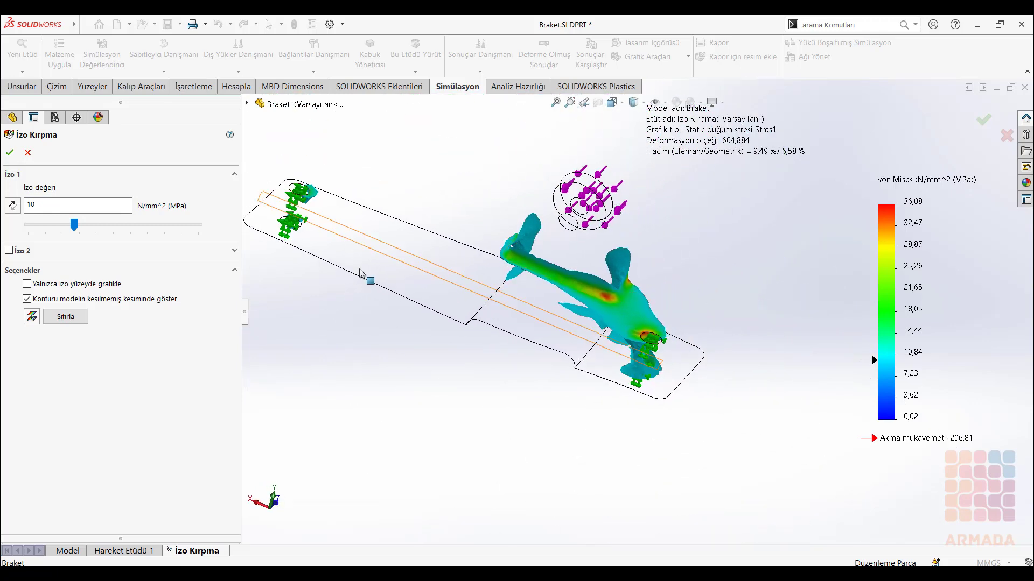
# Flip the clipping direction to keep lower-stressed material, then orbit to inspect it
pyautogui.click(16, 210)
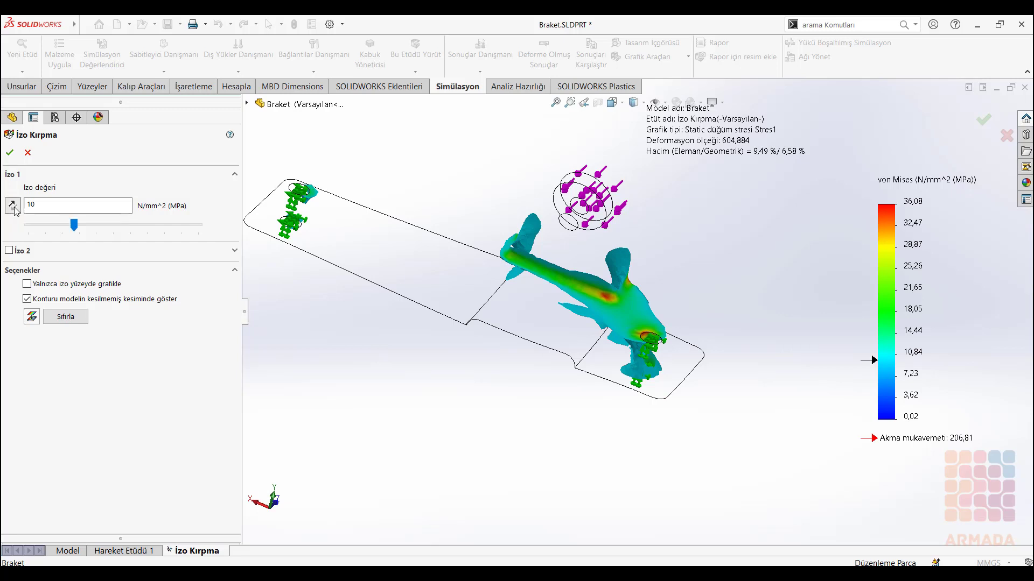
pyautogui.moveTo(535, 380)
pyautogui.mouseDown(button='middle')
pyautogui.moveTo(443, 361)
pyautogui.moveTo(468, 372)
pyautogui.mouseUp(button='middle')
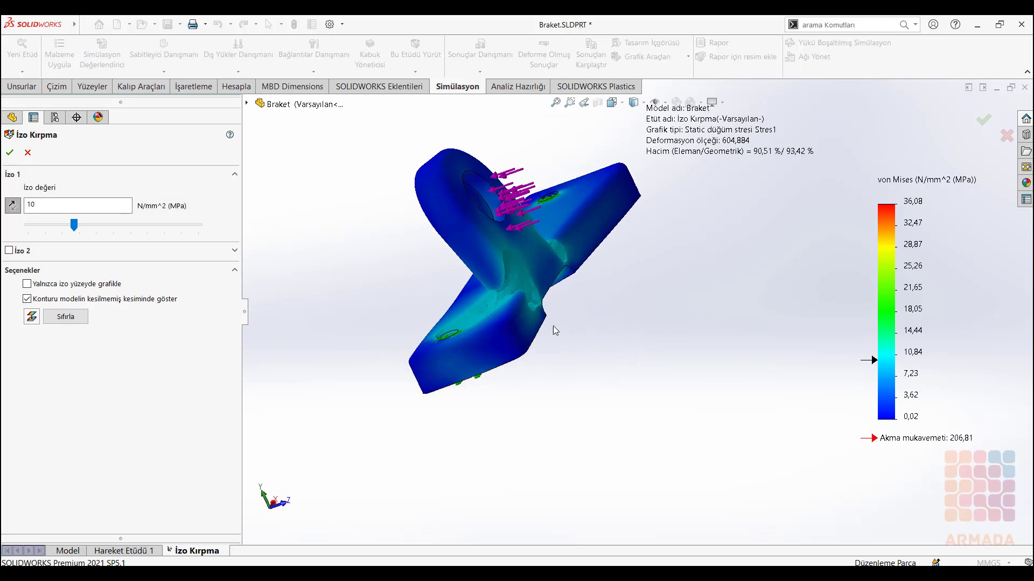
pyautogui.scroll(-5, 543, 307)
pyautogui.scroll(-2, 534, 290)
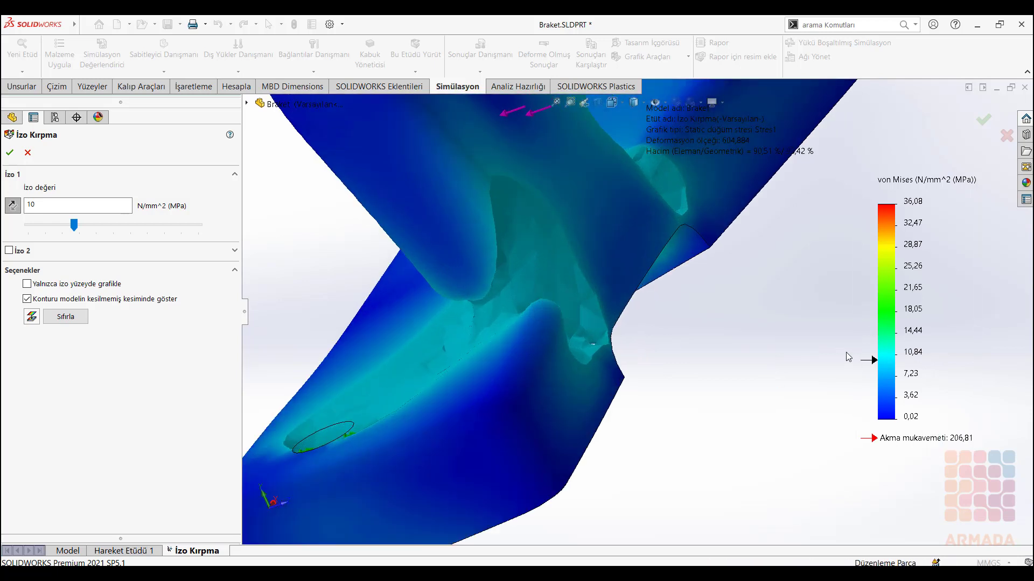
pyautogui.scroll(4, 529, 398)
pyautogui.scroll(3, 529, 399)
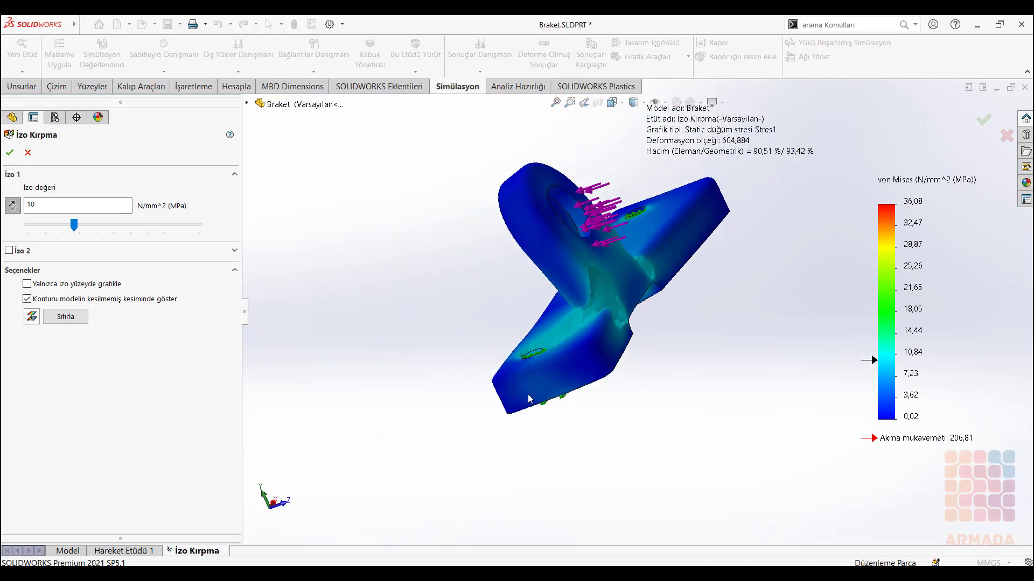
pyautogui.moveTo(528, 393); pyautogui.dragTo(625, 314, button='middle')
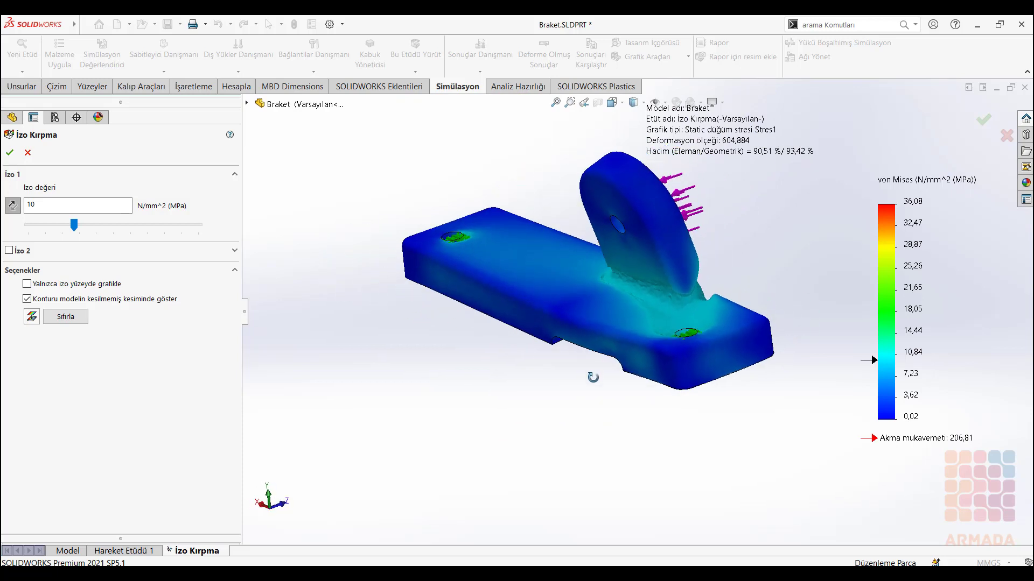
pyautogui.scroll(-3, 625, 312)
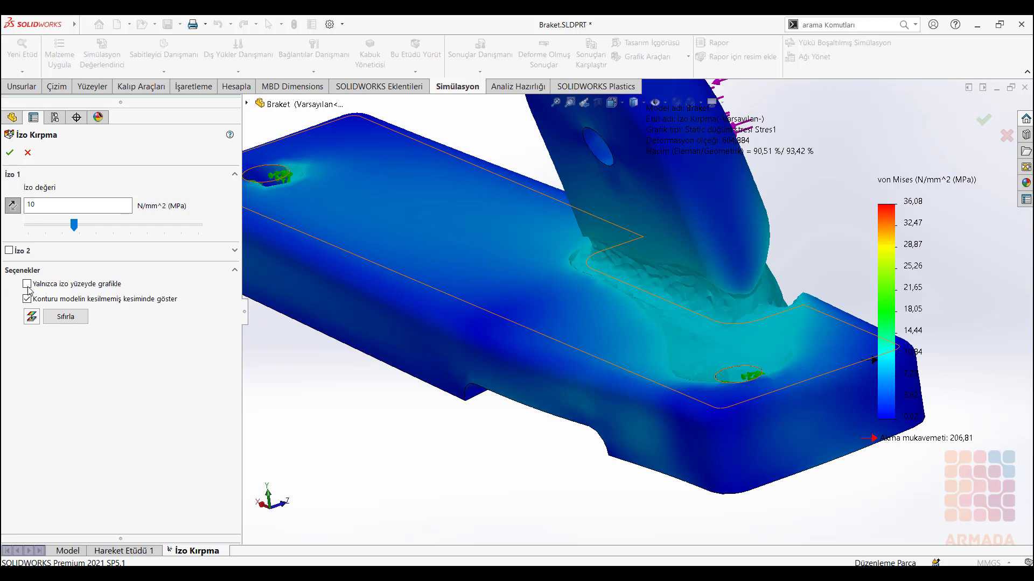
# Turn 'Yalnızca izo yüzeyde grafikle' on and back off to compare the views
pyautogui.click(27, 284)
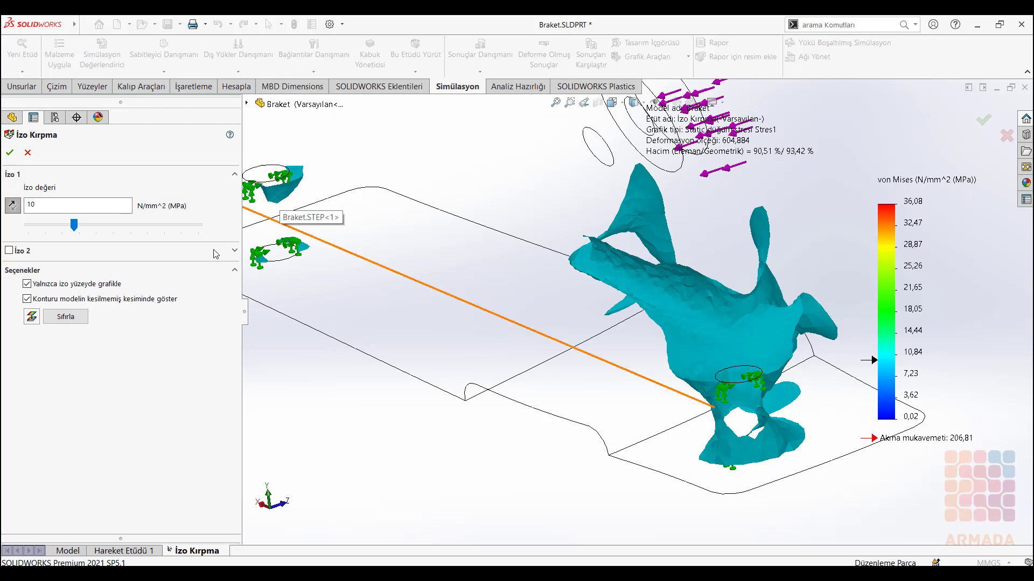
pyautogui.click(31, 285)
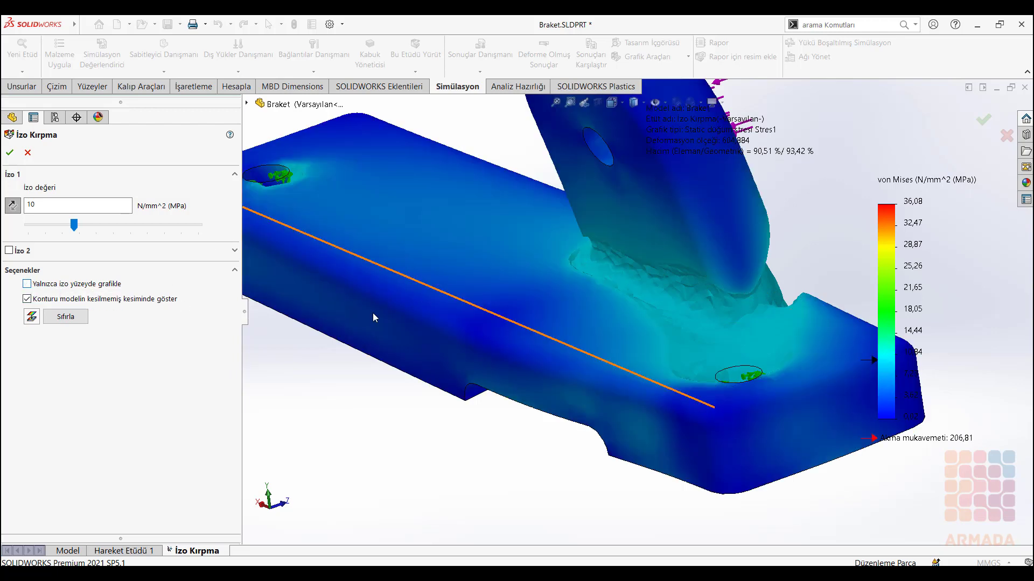
pyautogui.scroll(3, 670, 314)
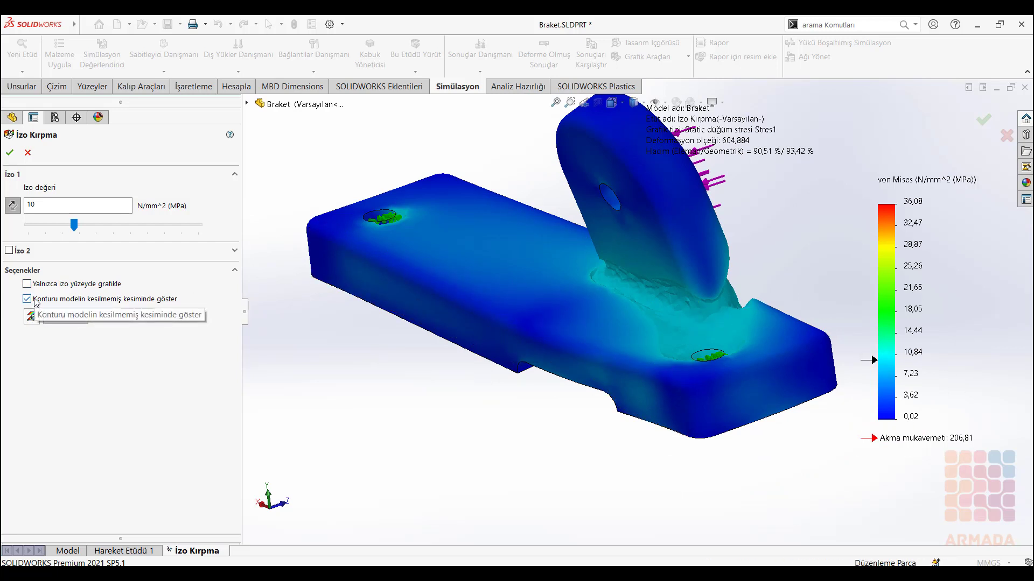
# Toggle a second iso level (İzo 2) on and off, then reset the iso clip settings
pyautogui.click(8, 251)
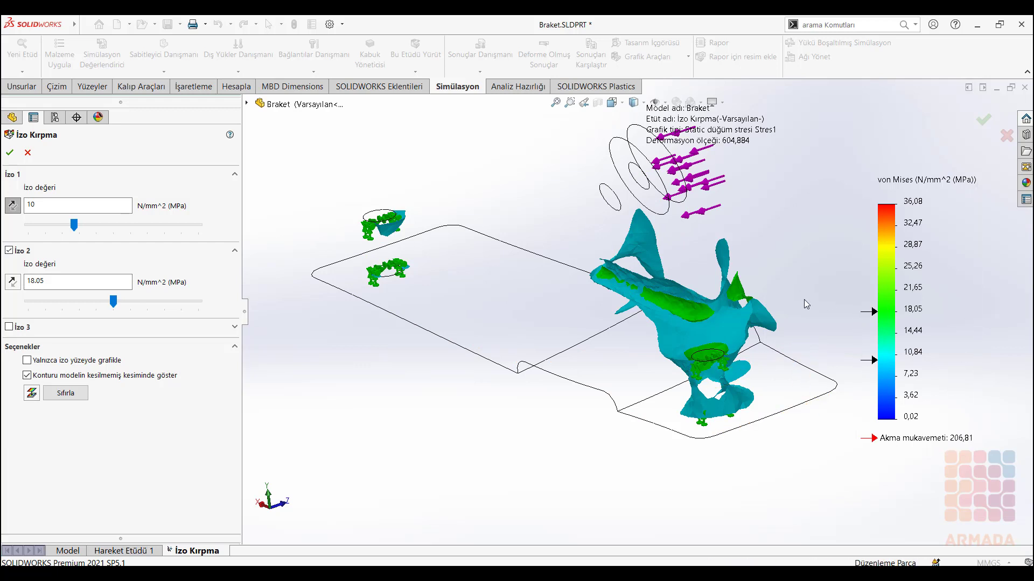
pyautogui.click(8, 250)
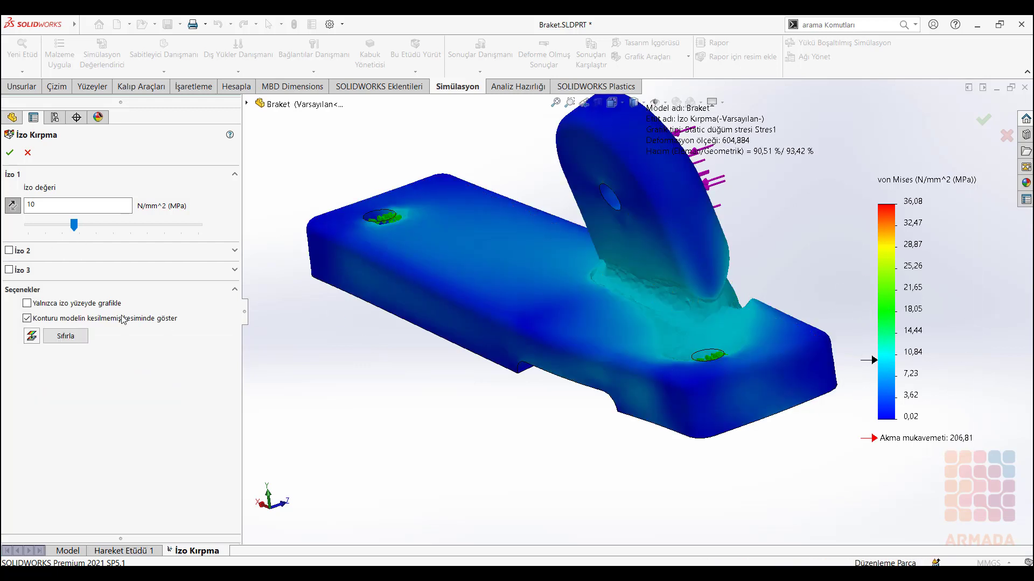
pyautogui.click(58, 341)
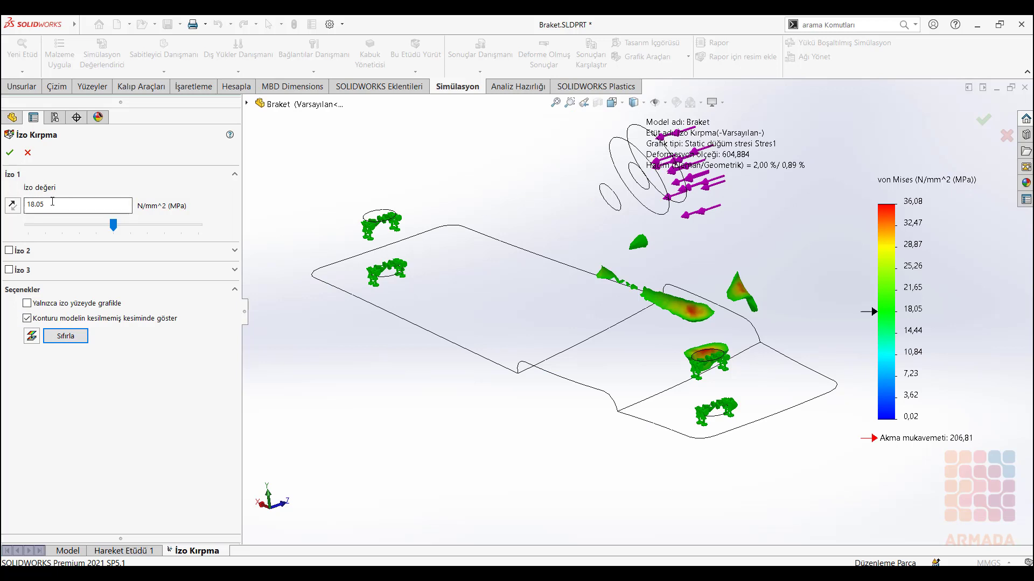
# Apply and confirm a 10 N/mm^2 iso value, then orbit to review the clipped bracket
pyautogui.moveTo(53, 201); pyautogui.dragTo(24, 205)
pyautogui.write('10')
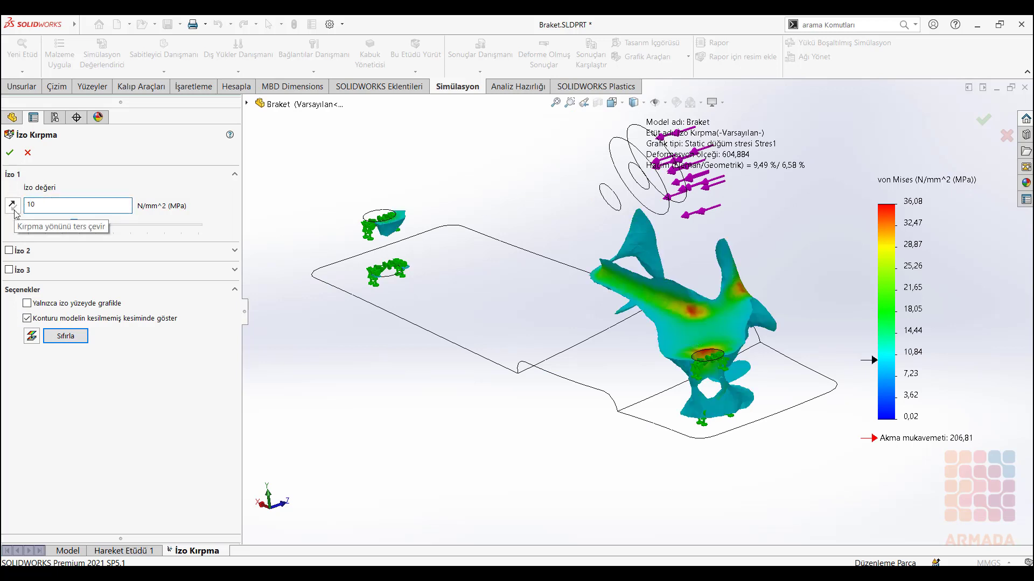
pyautogui.click(10, 152)
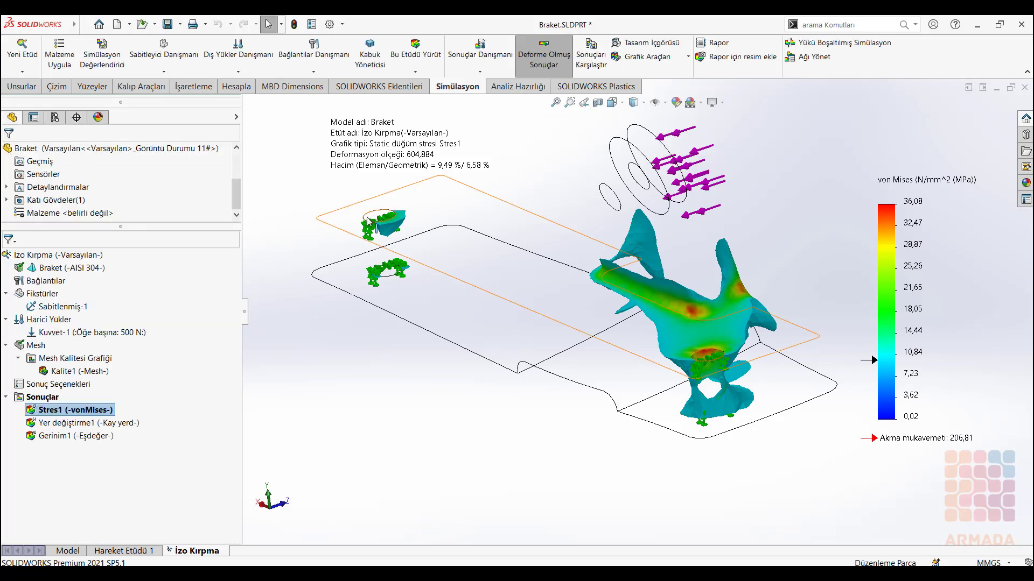
pyautogui.scroll(-3, 656, 267)
pyautogui.moveTo(657, 266); pyautogui.dragTo(625, 304, button='middle')
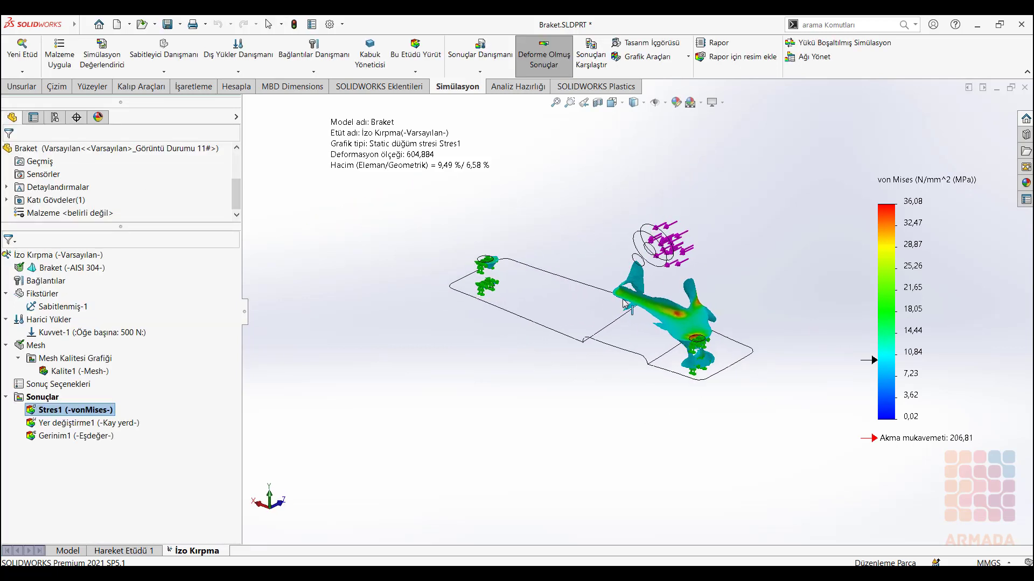
pyautogui.scroll(-2, 624, 304)
pyautogui.scroll(-2, 624, 304)
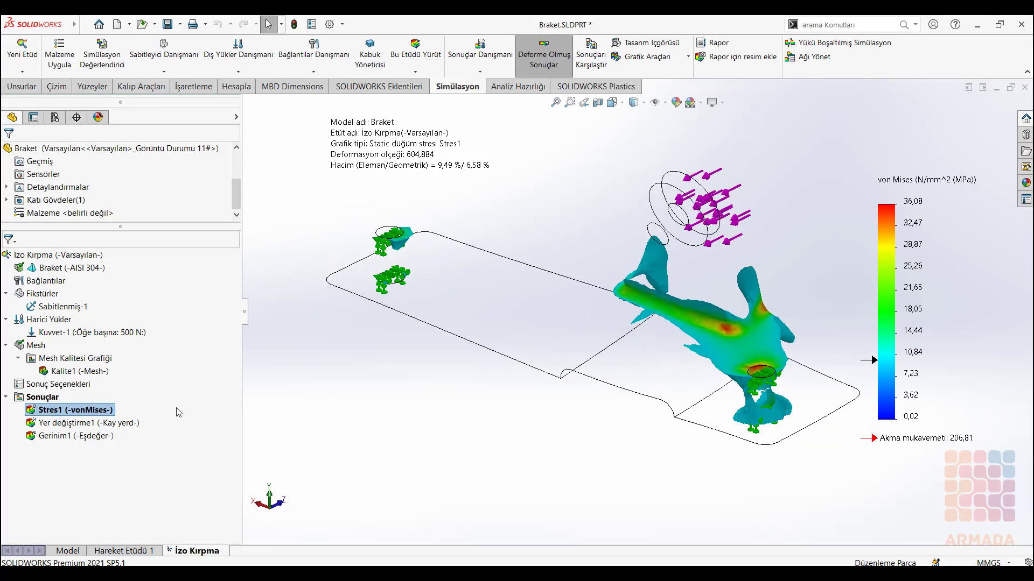
pyautogui.rightClick(77, 417)
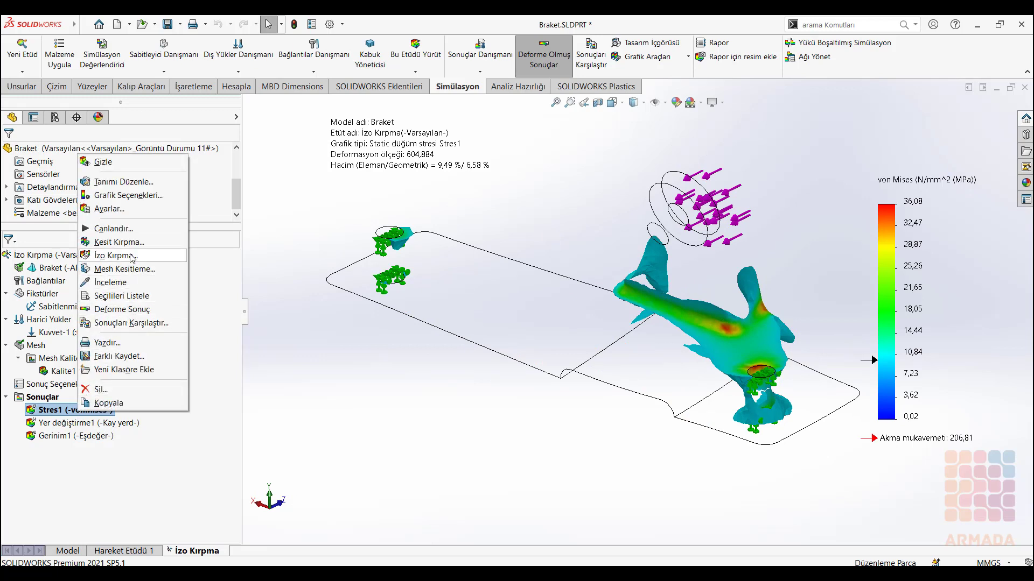
# Turn off Kırpma açık/kapalı in the İzo Kırpma settings, confirm, and orbit the full plot
pyautogui.click(131, 257)
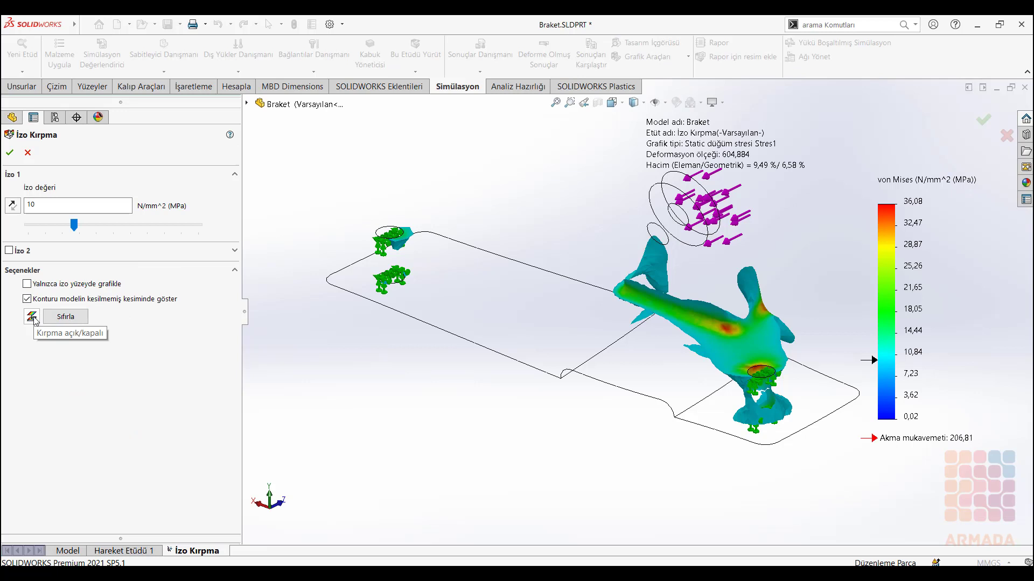
pyautogui.click(32, 317)
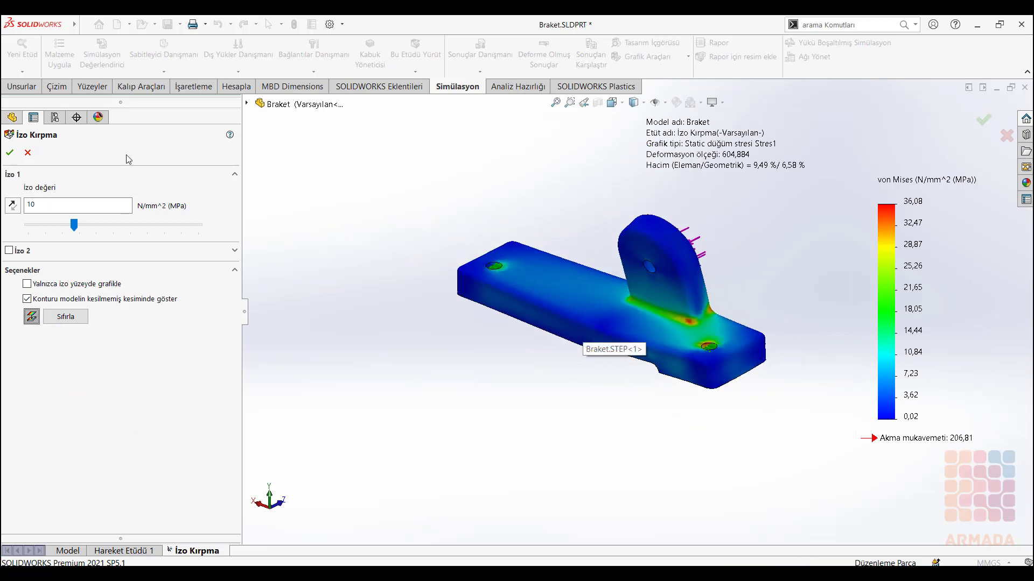
pyautogui.click(10, 152)
pyautogui.moveTo(692, 389)
pyautogui.mouseDown(button='middle')
pyautogui.moveTo(662, 354)
pyautogui.moveTo(676, 329)
pyautogui.mouseUp(button='middle')
pyautogui.scroll(-2, 661, 334)
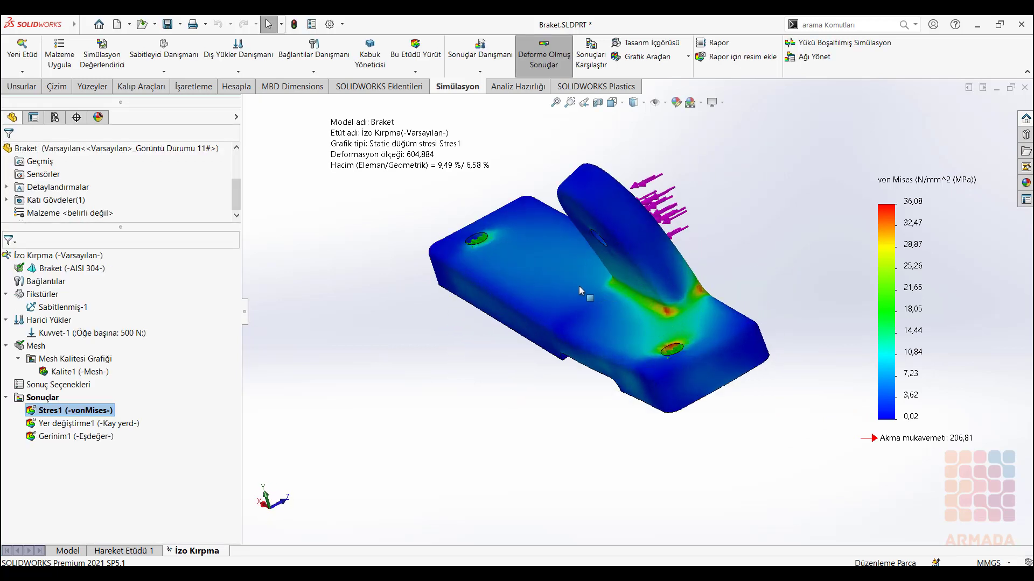
pyautogui.scroll(1, 579, 286)
pyautogui.moveTo(559, 308); pyautogui.dragTo(575, 321, button='middle')
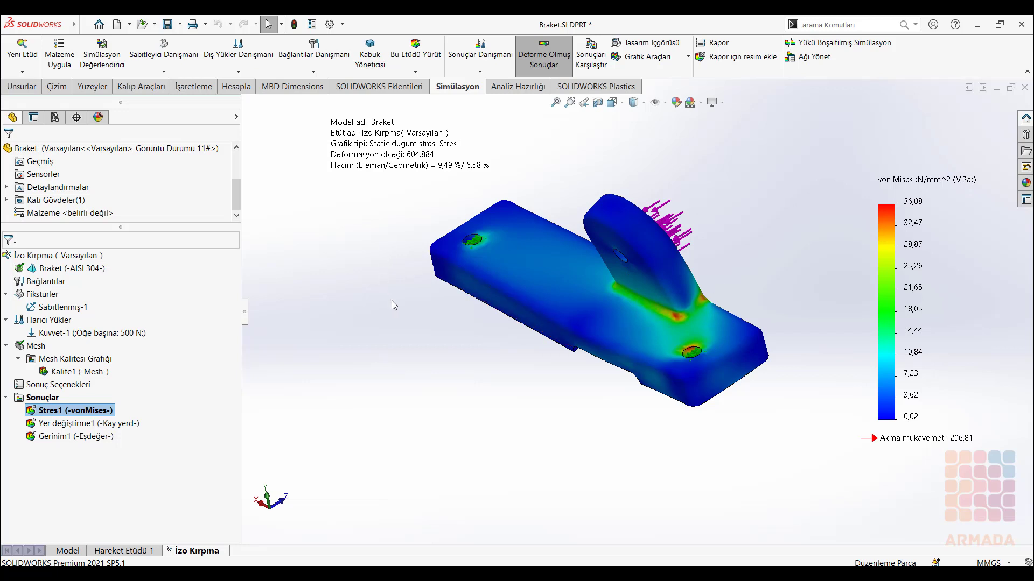
pyautogui.moveTo(392, 300); pyautogui.dragTo(393, 314, button='middle')
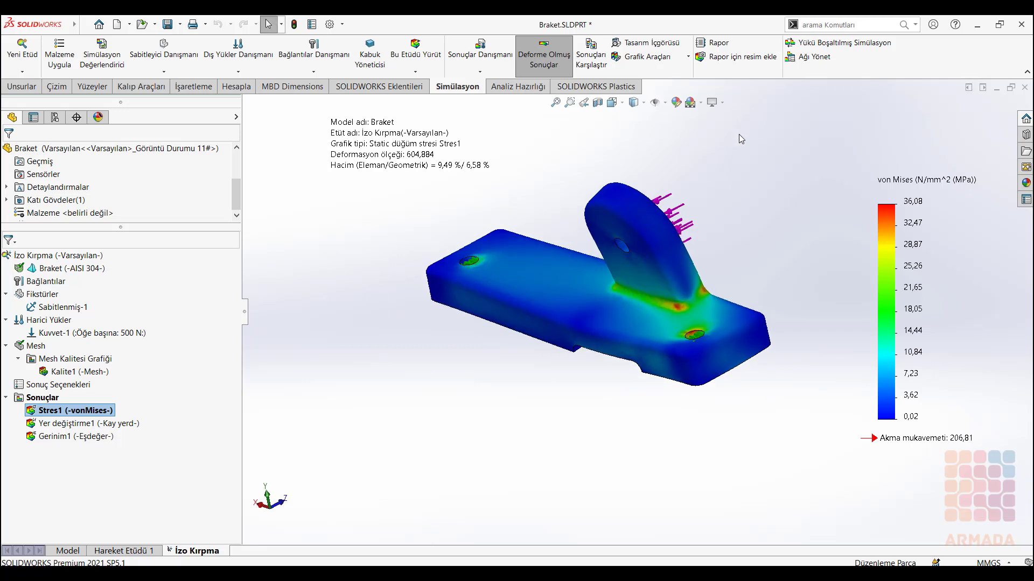